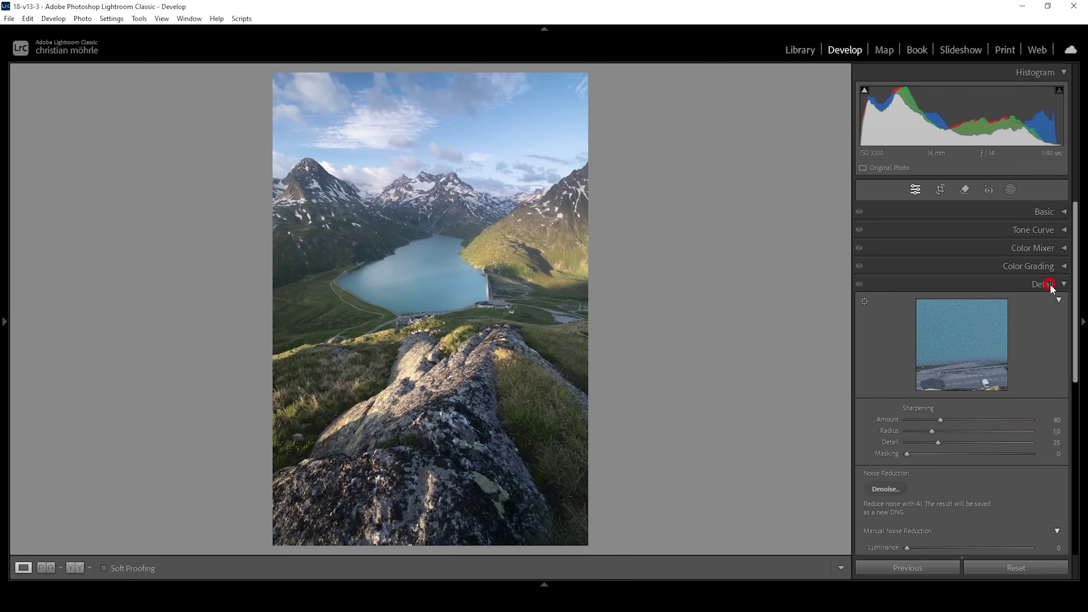
Collapse the Detail panel that holds the sharpening and noise settings.
left_click(1050, 284)
Expand the Transform panel and set Vertical to −17 to fix converging verticals.
left_click(1057, 377)
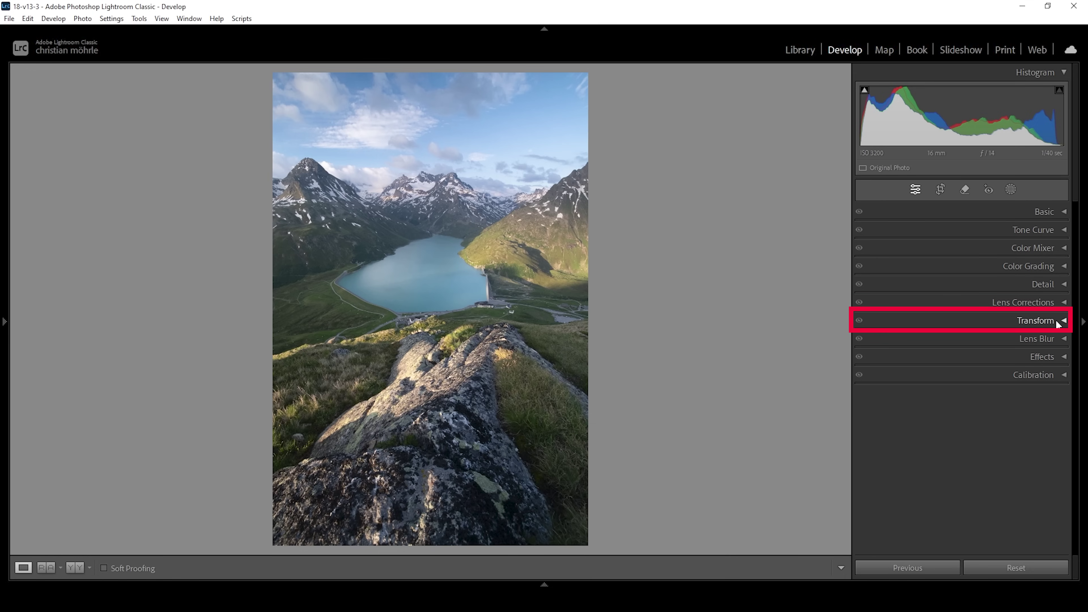
left_click(1057, 321)
left_click_drag(1077, 204, 1075, 257)
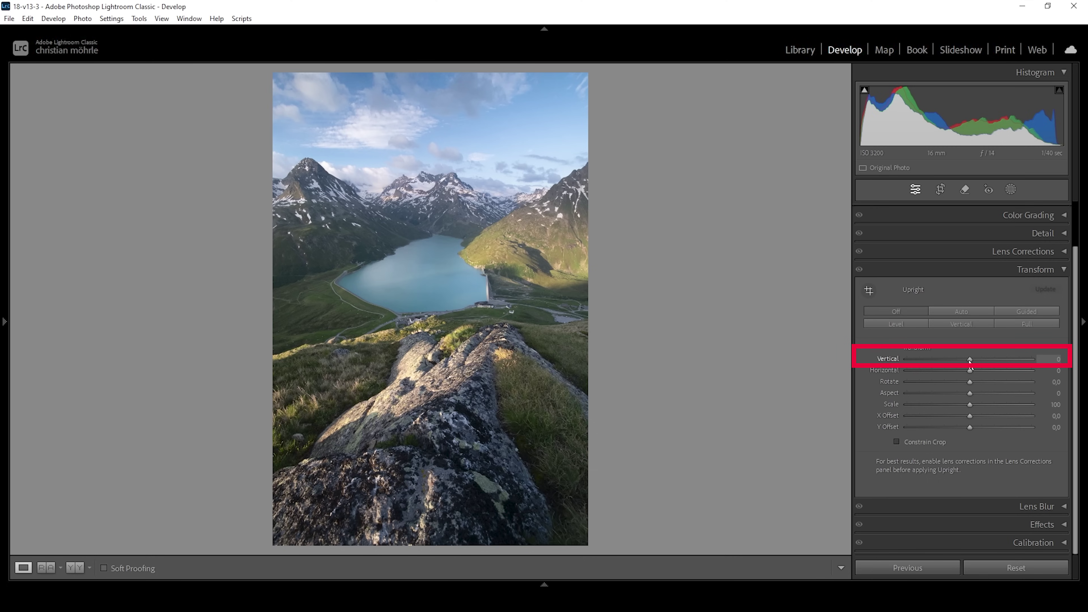
left_click_drag(971, 361, 955, 359)
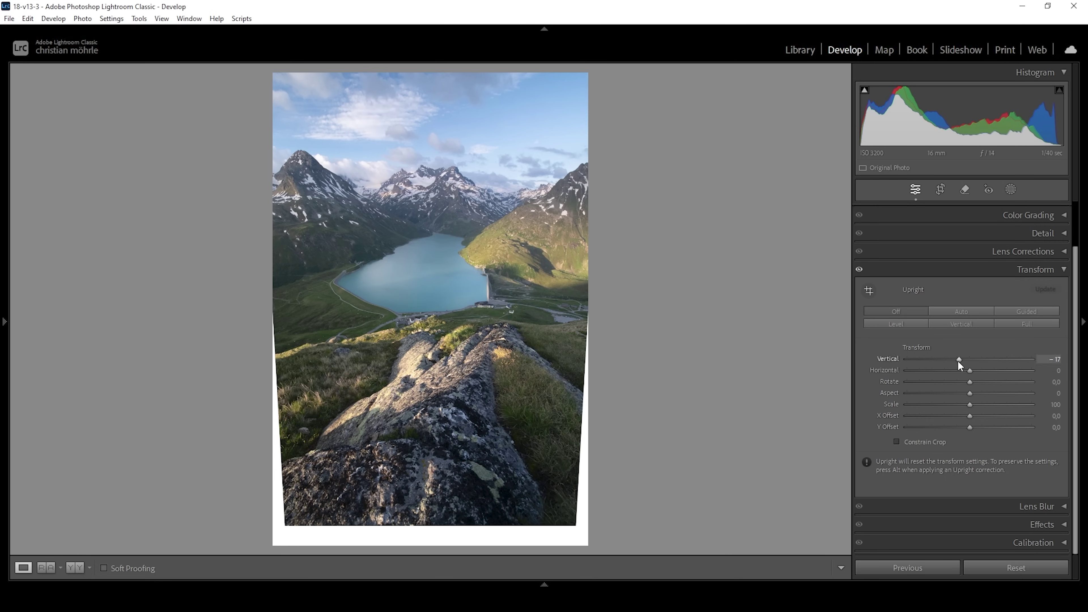
Undo Constrain Crop to keep the white edges, and set Aspect to +60.
left_click(899, 444)
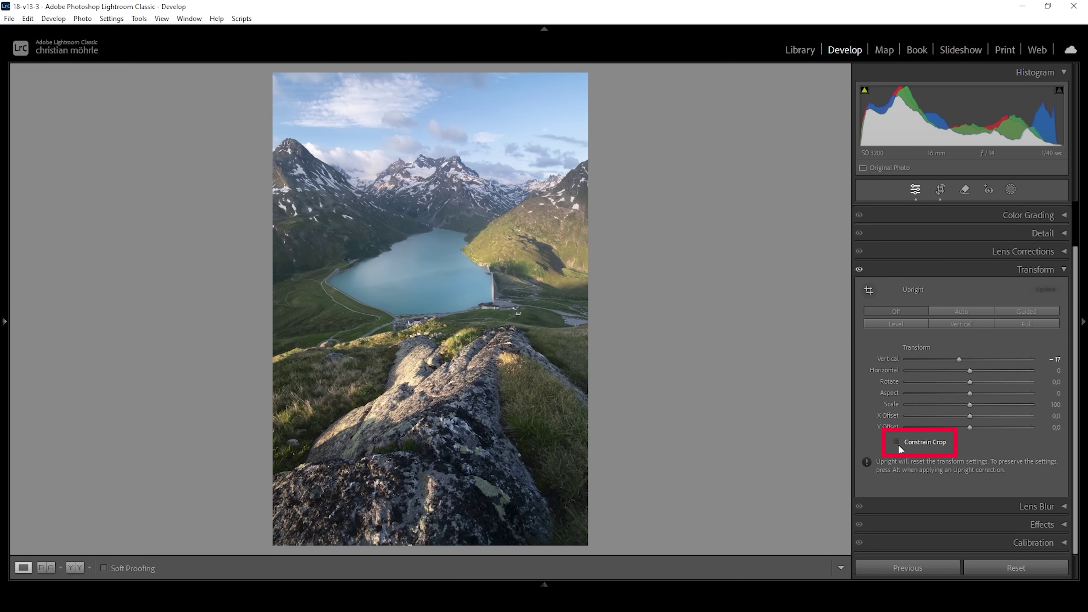
key("ctrl+z")
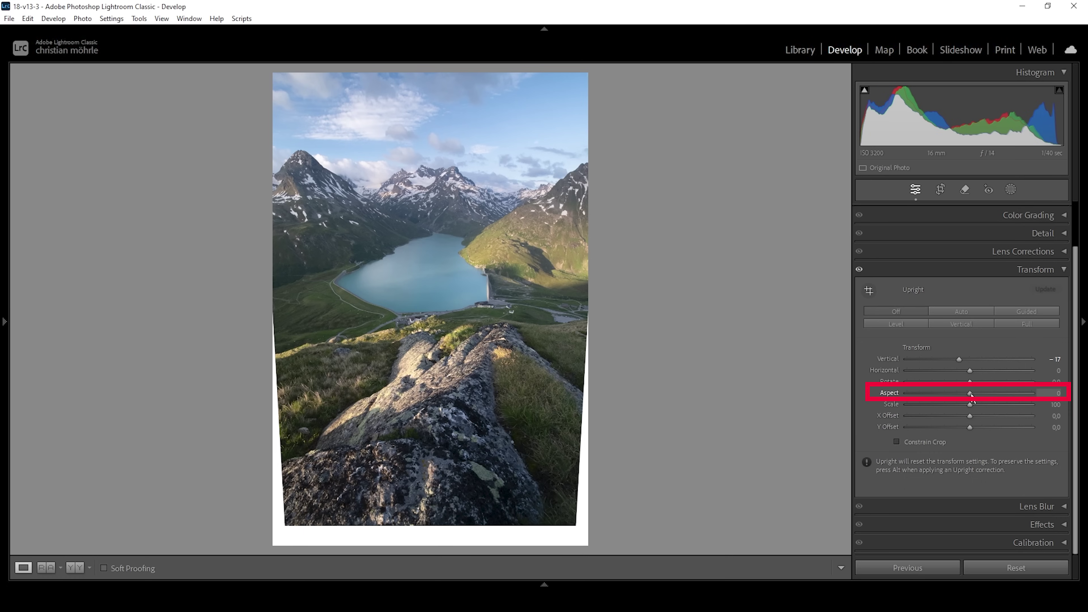
left_click_drag(972, 397, 1010, 413)
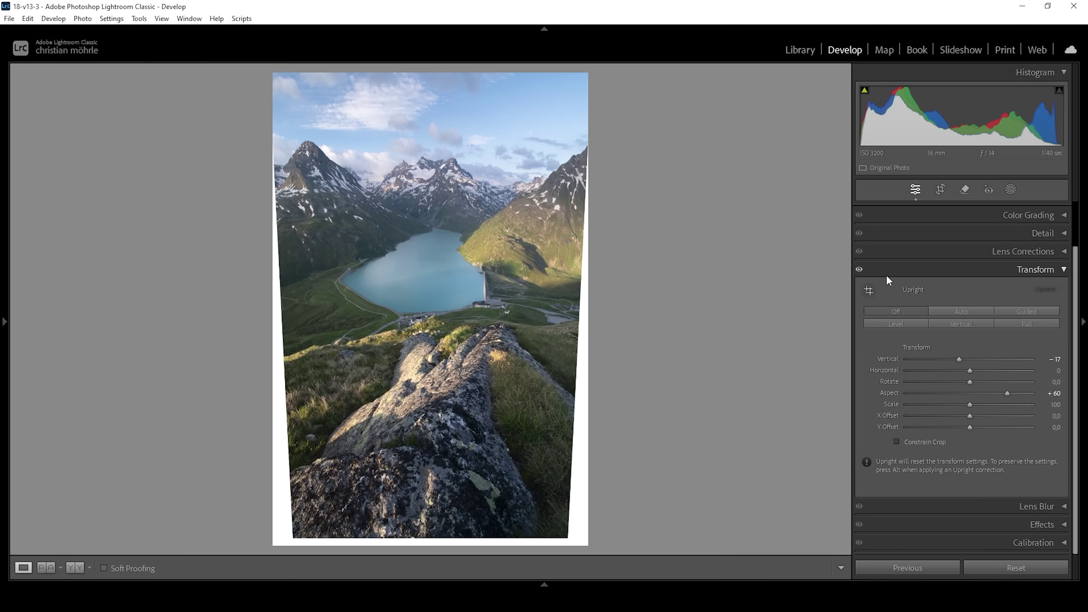
Toggle the Transform adjustments off and on to compare, then collapse the panel.
left_click(860, 270)
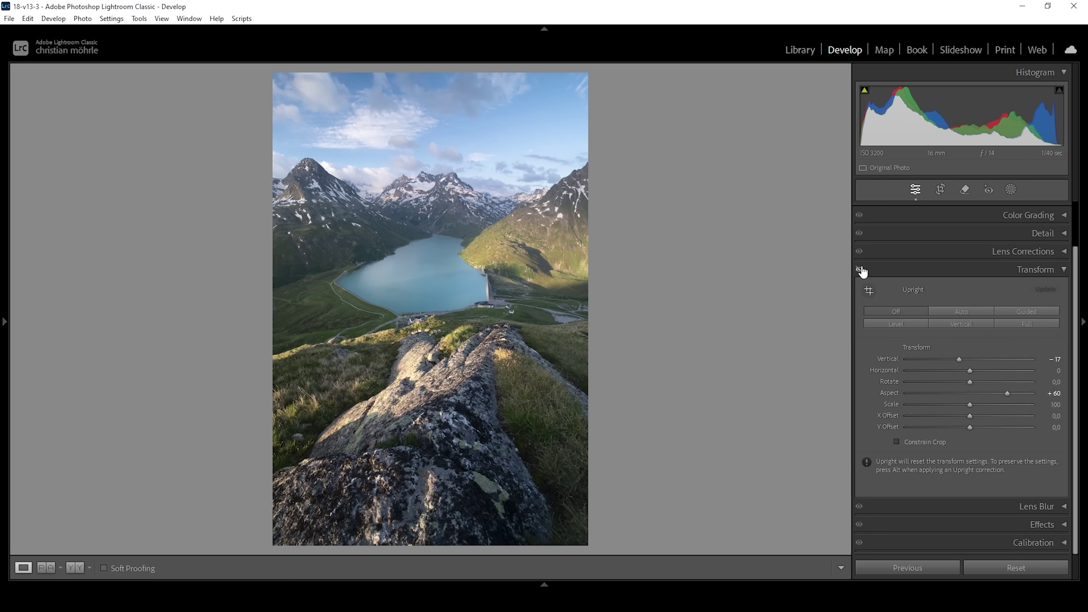
left_click(861, 271)
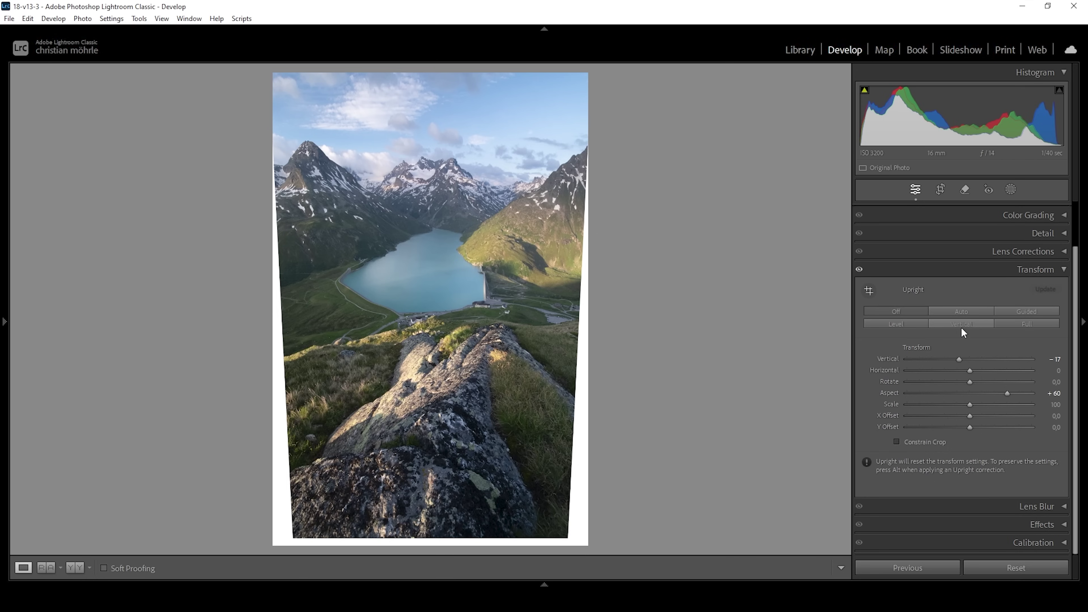
left_click(1055, 269)
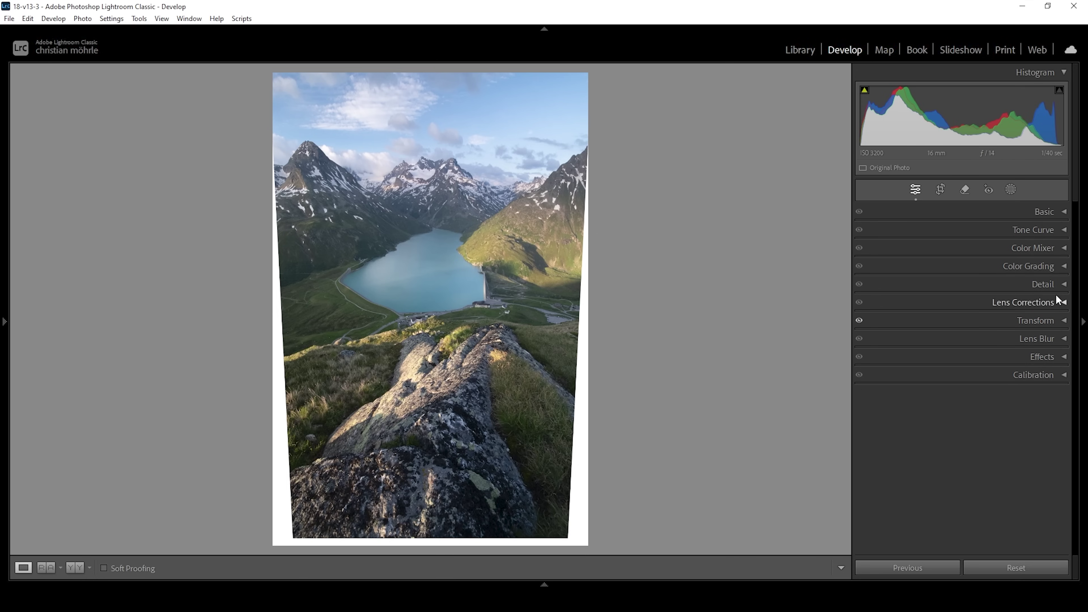
Straighten the photo to about −0.46° and tighten the crop from opposite corners.
left_click(944, 185)
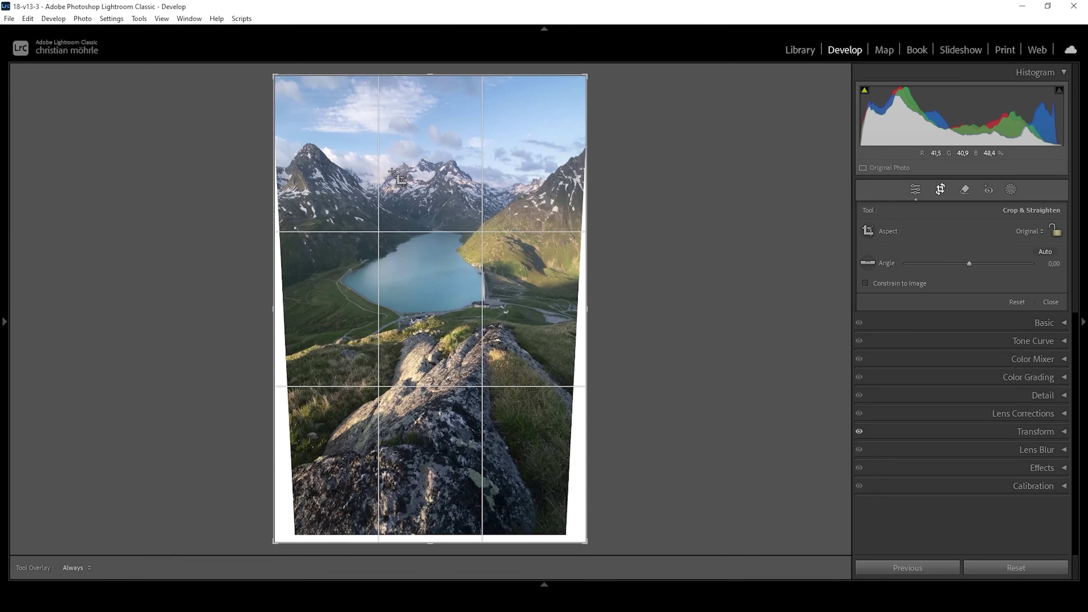
left_click_drag(245, 70, 243, 67)
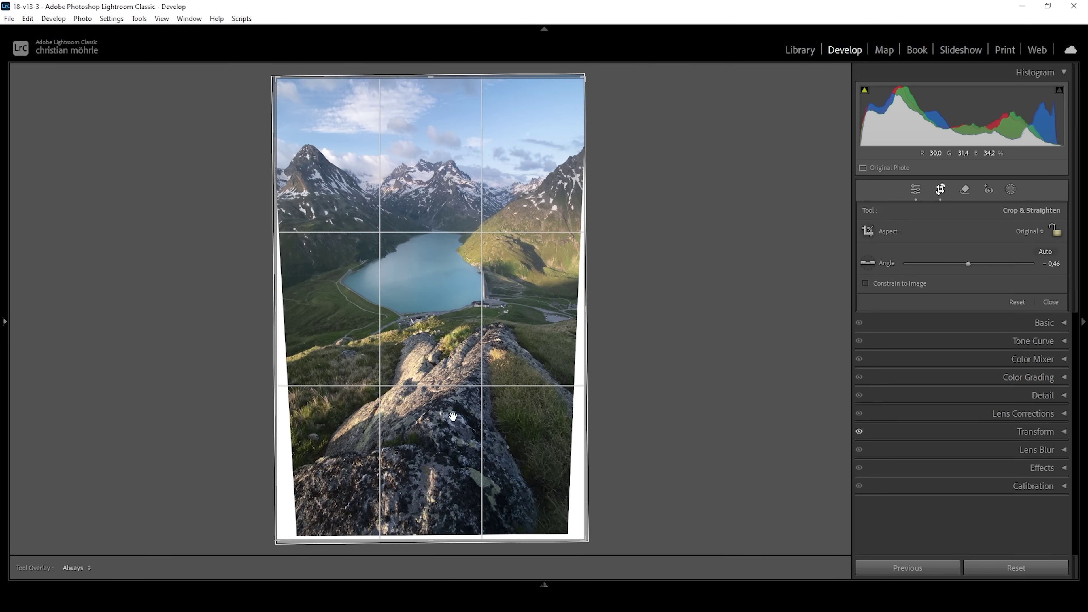
left_click_drag(580, 525, 573, 525)
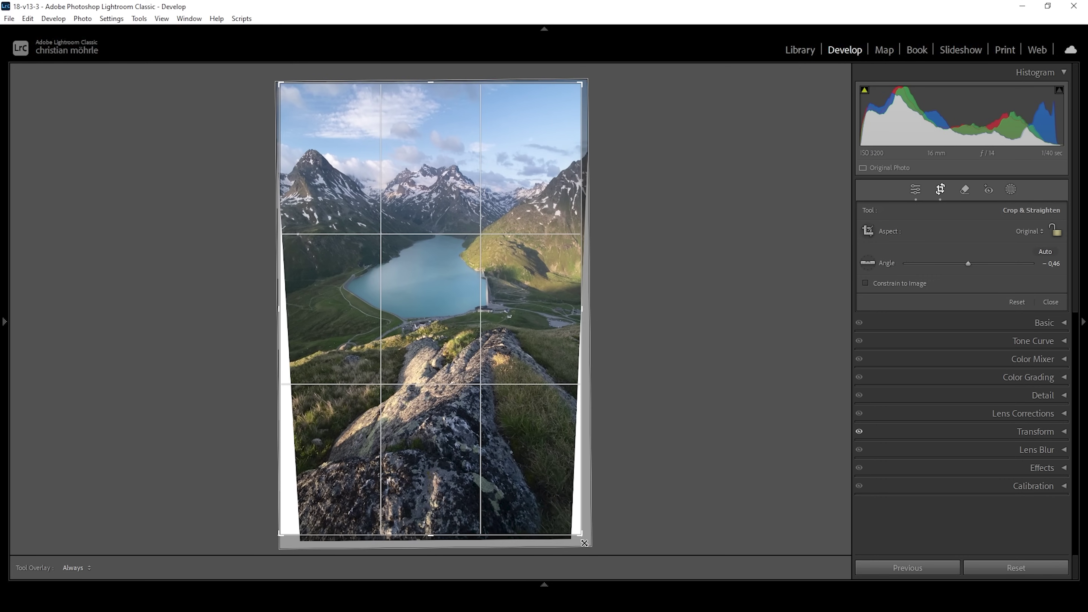
left_click_drag(281, 85, 285, 85)
left_click(941, 190)
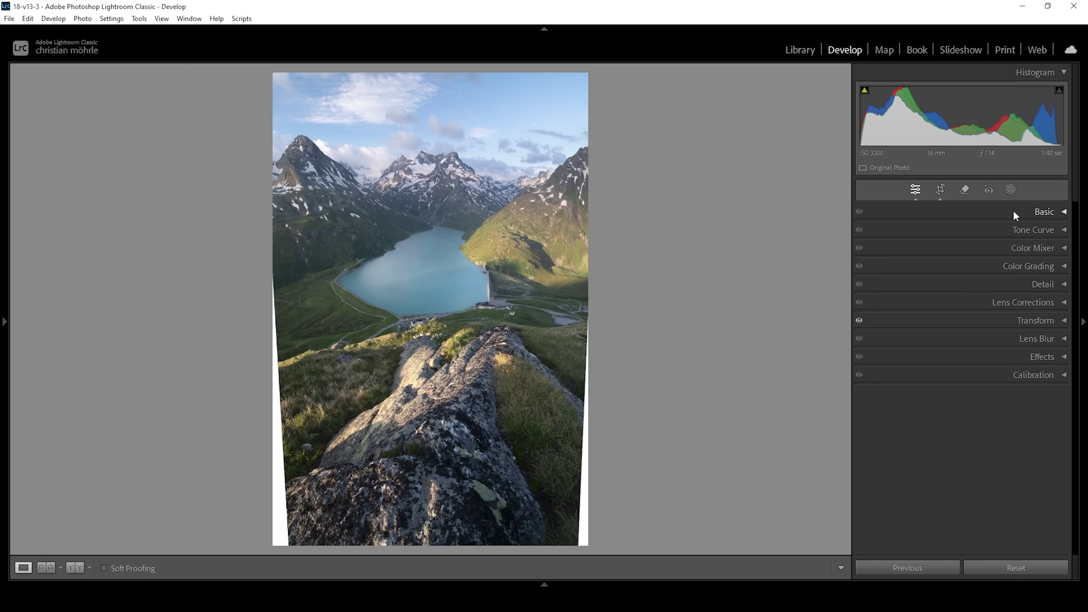
Apply the Adobe Landscape profile and warm Temp to 6344.
left_click(1048, 213)
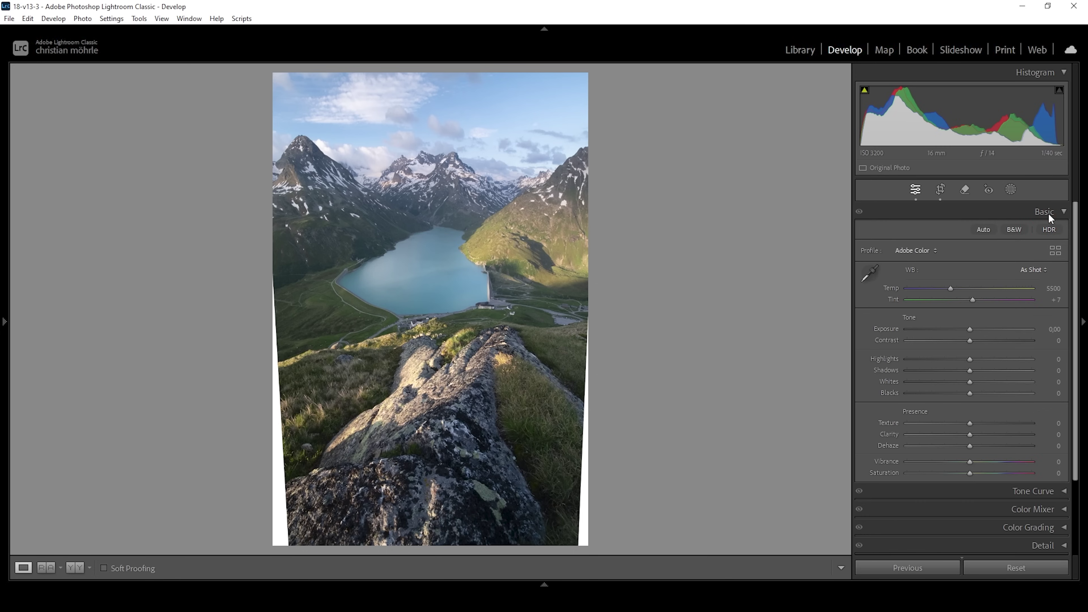
left_click(927, 250)
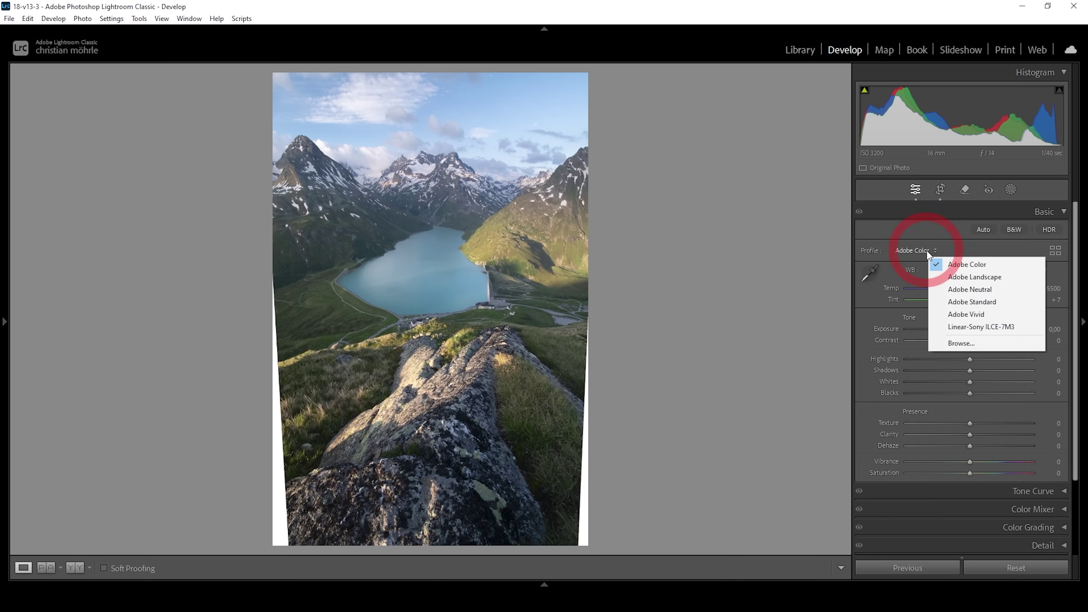
left_click(957, 277)
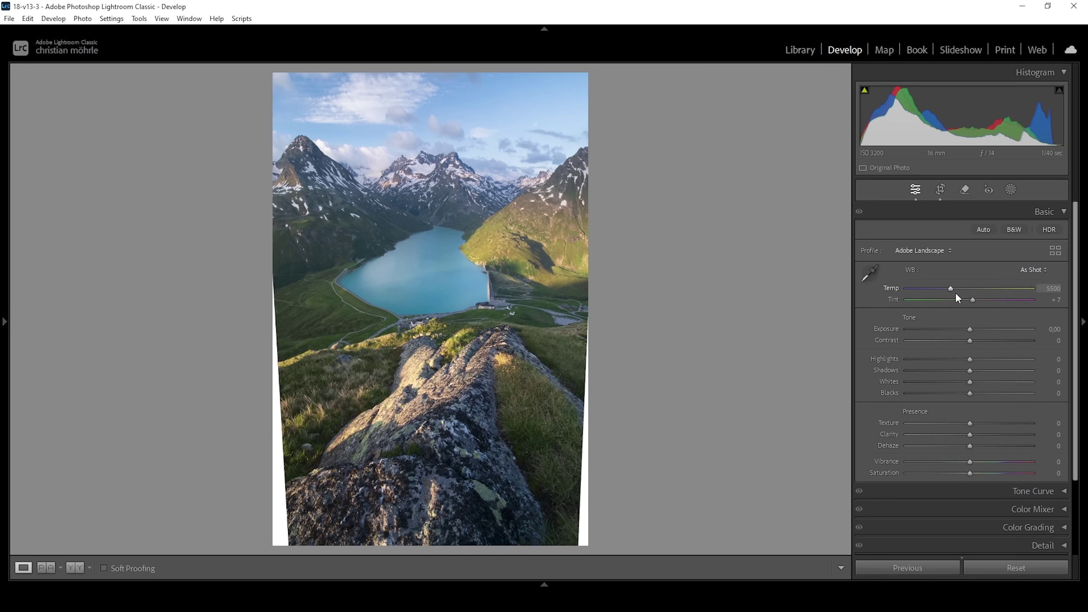
left_click_drag(954, 288, 960, 289)
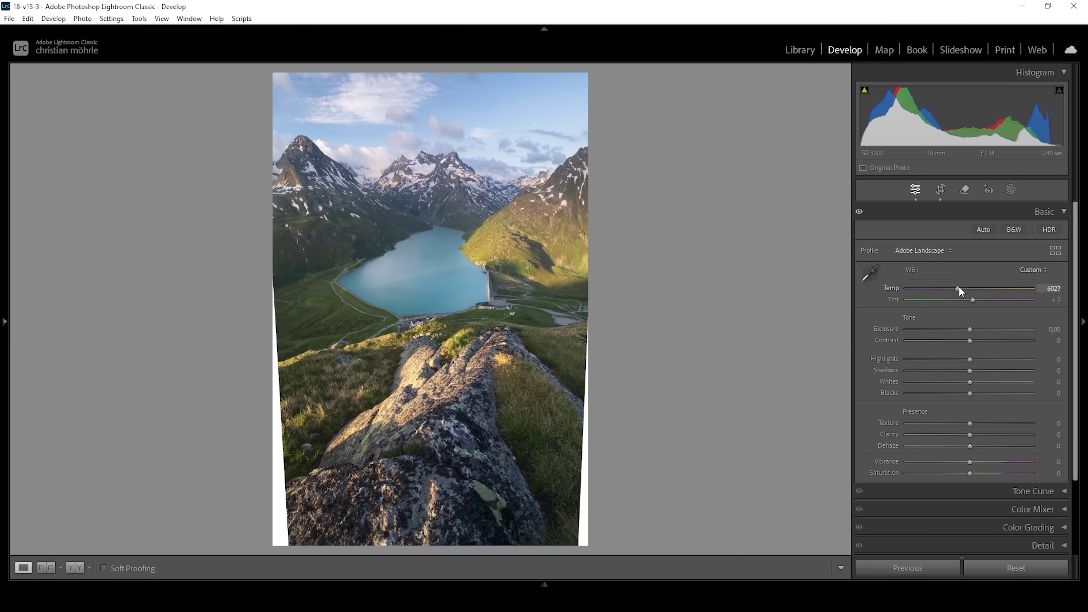
left_click_drag(959, 286, 961, 287)
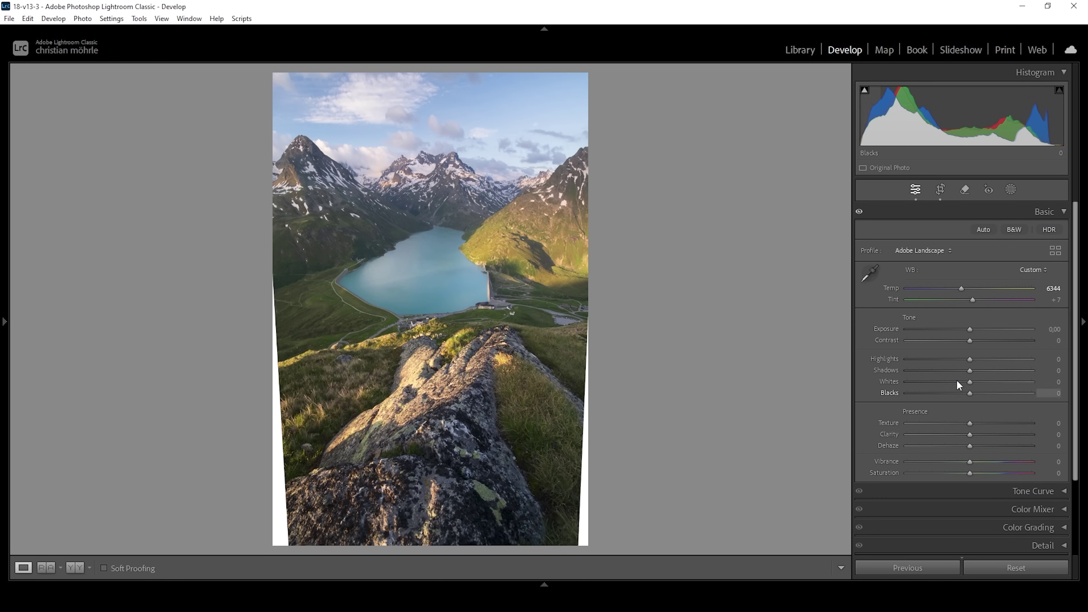
Set Highlights to −48, Blacks to +29 and Texture to +5.
left_click_drag(967, 358, 940, 359)
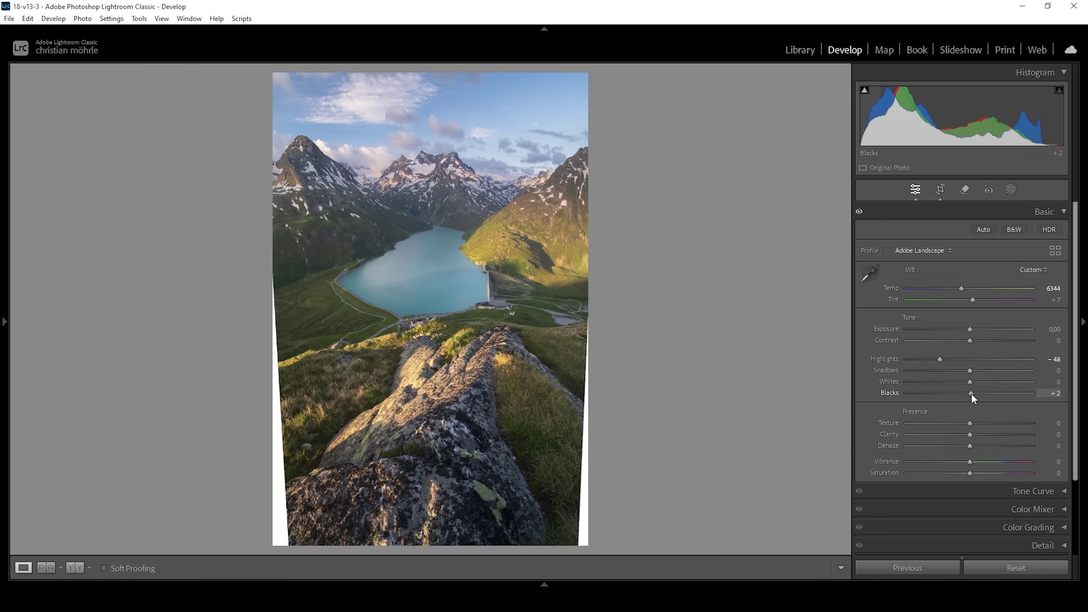
left_click_drag(974, 399, 983, 395)
left_click_drag(983, 395, 982, 394)
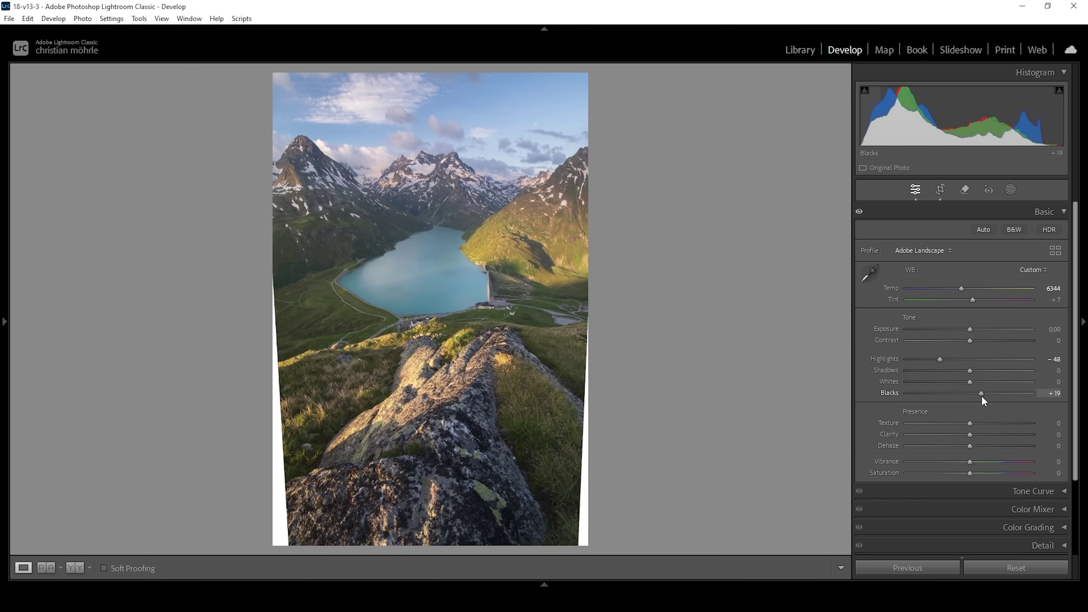
left_click_drag(982, 394, 988, 395)
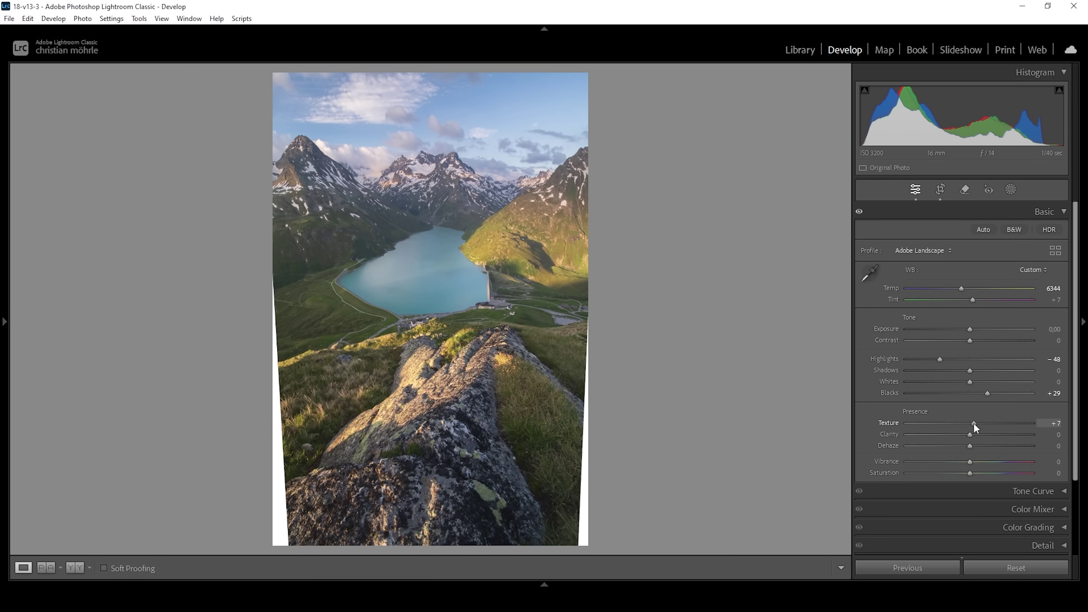
key("Down")
Set Clarity +4, Dehaze +5 and Vibrance +17, then briefly compare with the original side by side.
left_click_drag(972, 436, 974, 437)
key("Down")
key("Down")
left_click_drag(971, 446, 972, 445)
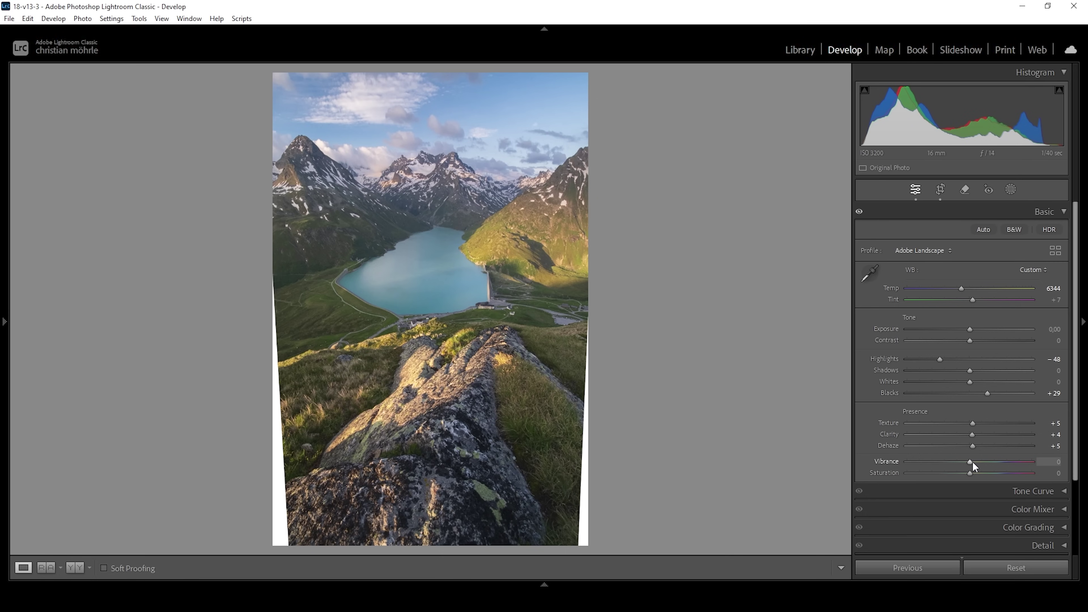
left_click_drag(973, 462, 980, 464)
left_click(49, 568)
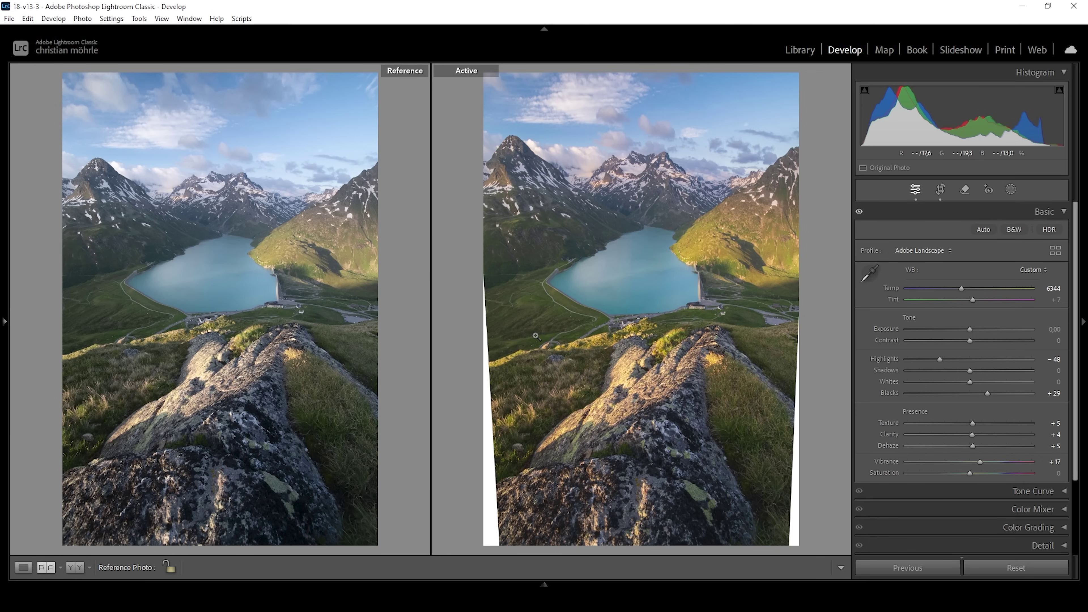
left_click(24, 568)
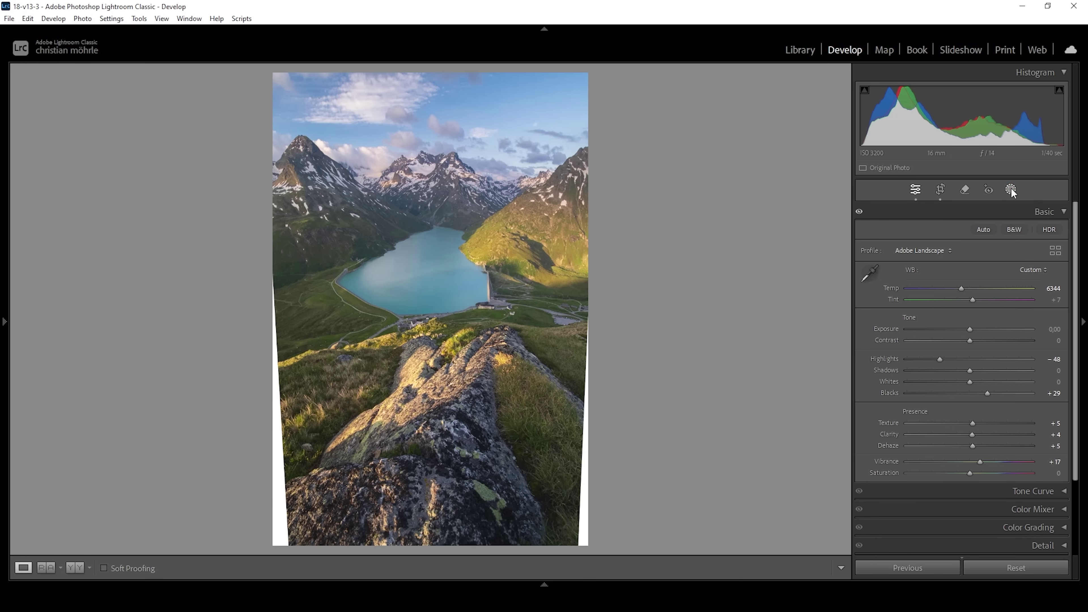
Create a colour-range mask sampled from the sky with Refine 42.
left_click(1011, 189)
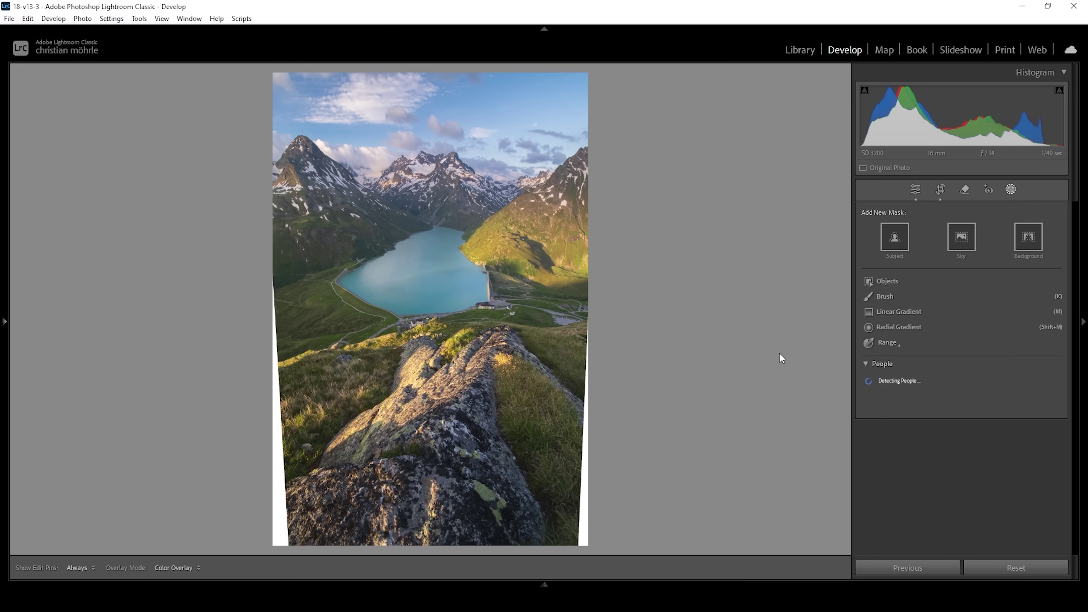
left_click(899, 346)
left_click(940, 366)
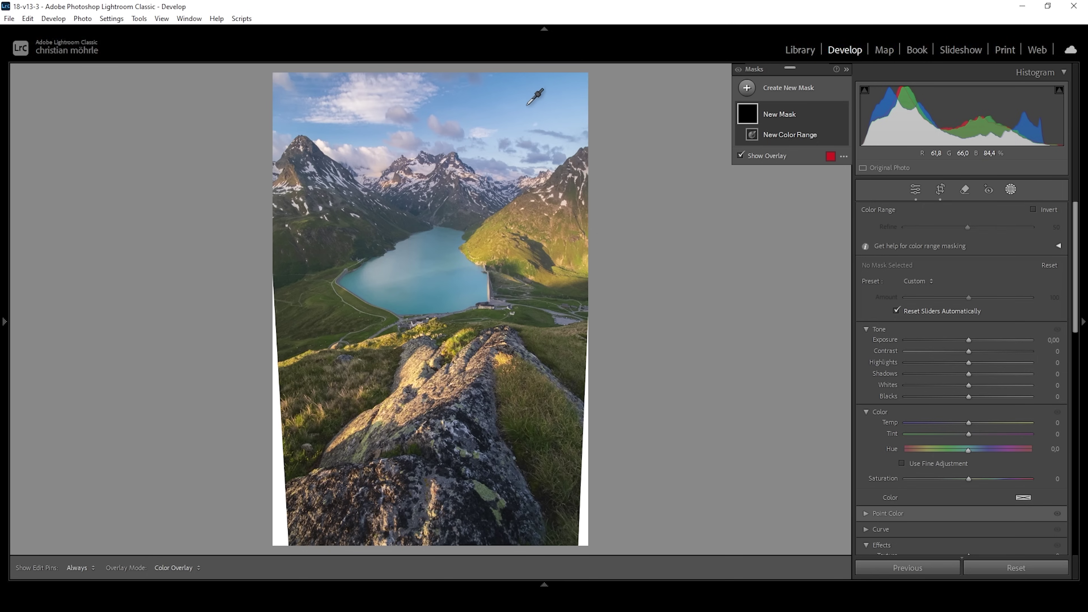
left_click(526, 109)
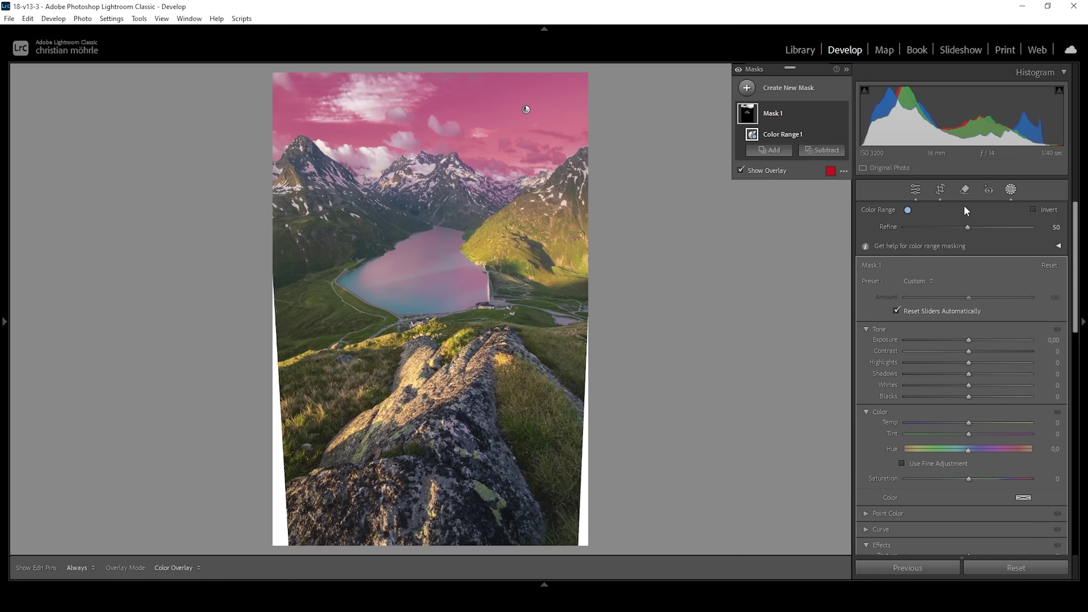
left_click_drag(968, 228, 955, 226)
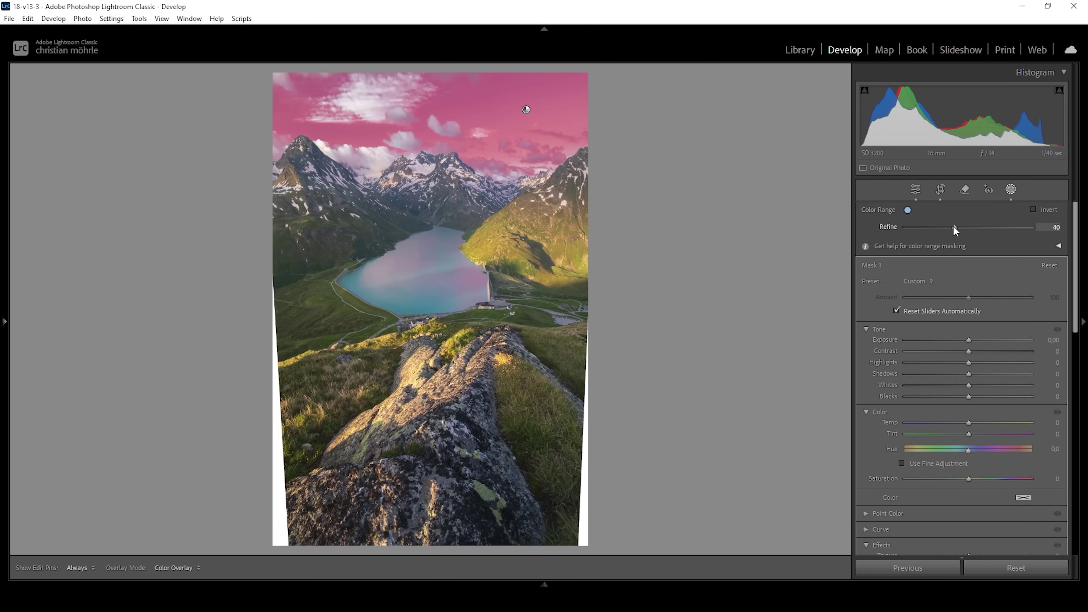
left_click_drag(955, 228, 957, 228)
Subtract a linear gradient across the sky from the mask.
left_click(825, 150)
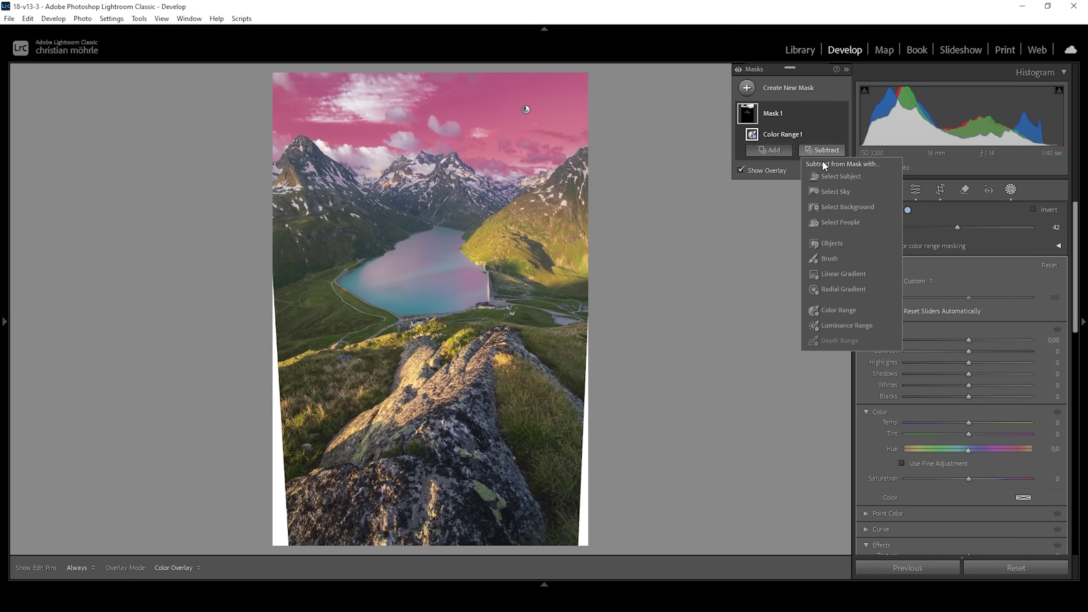
left_click(836, 274)
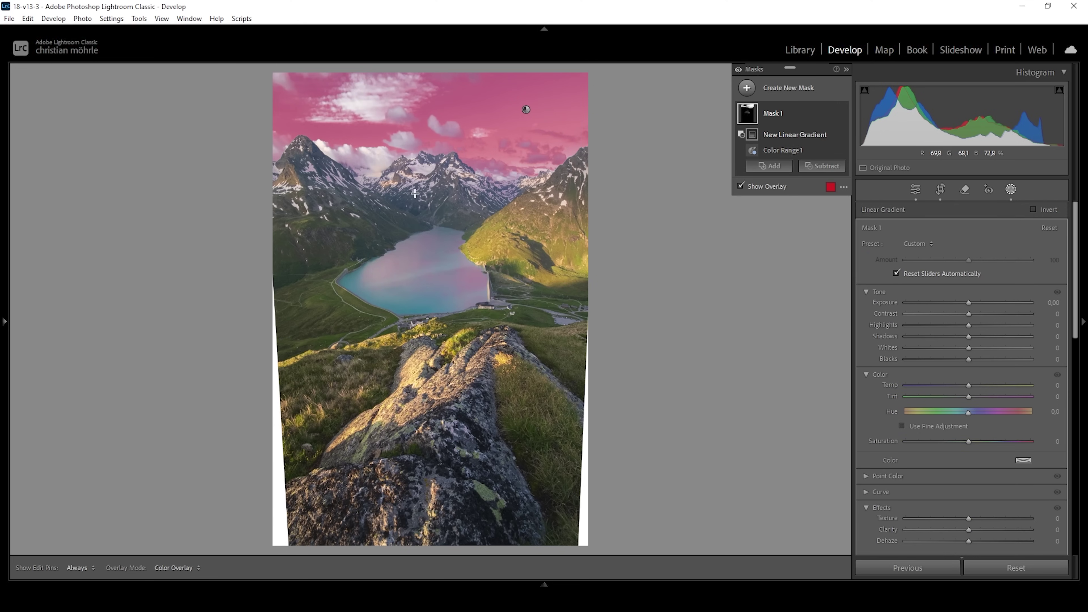
mouse_move(418, 194)
left_mouse_down()
mouse_move(457, 73)
mouse_move(410, 207)
left_mouse_up()
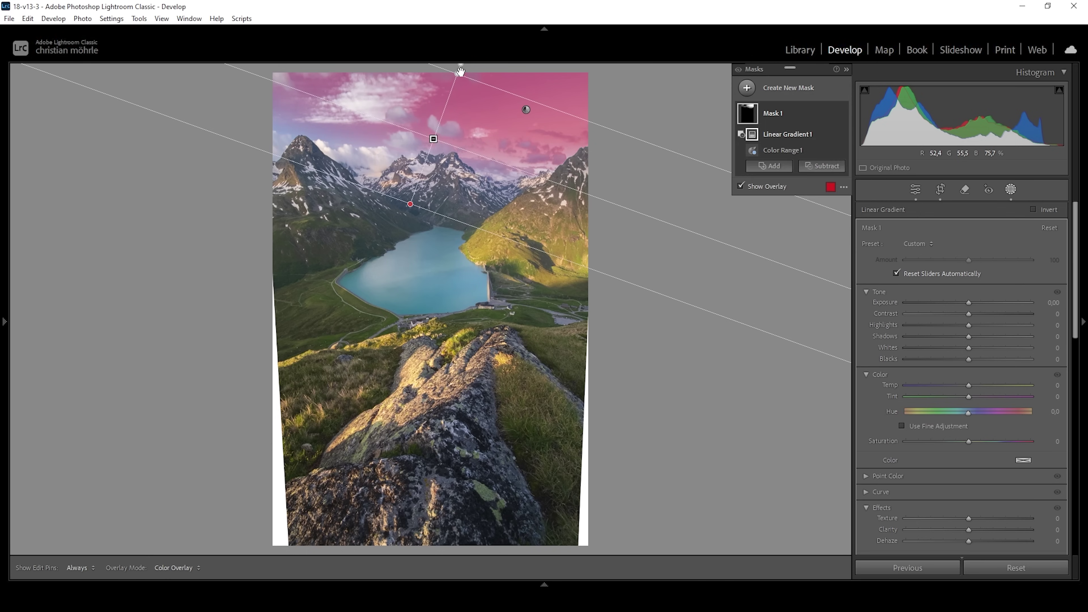
left_click_drag(459, 71, 477, 65)
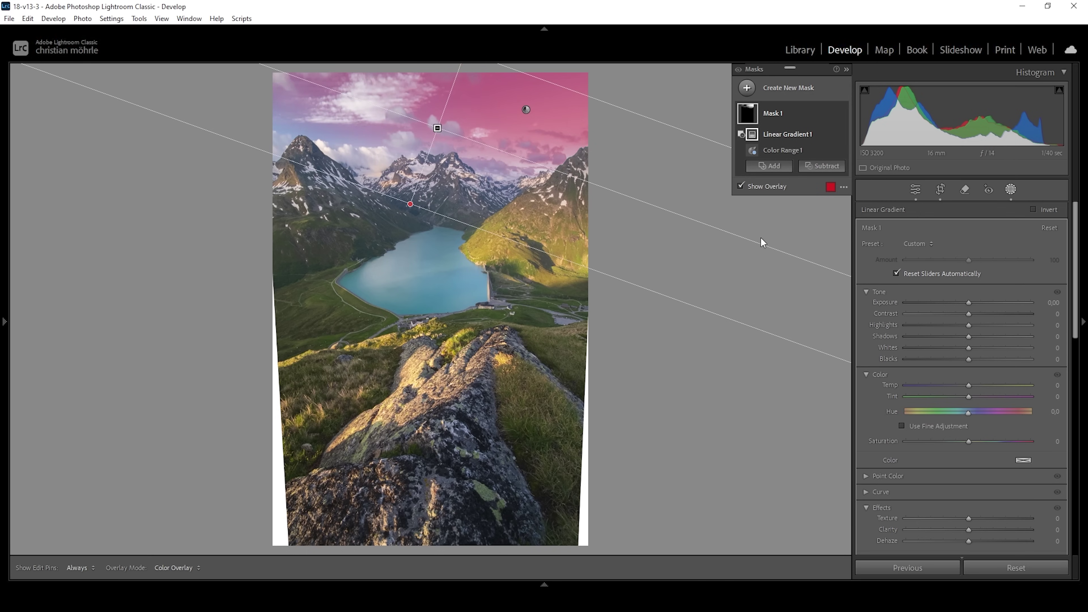
Set the sky mask to Exposure −0.96, Blacks −22 and Saturation −10.
left_click_drag(968, 302, 954, 301)
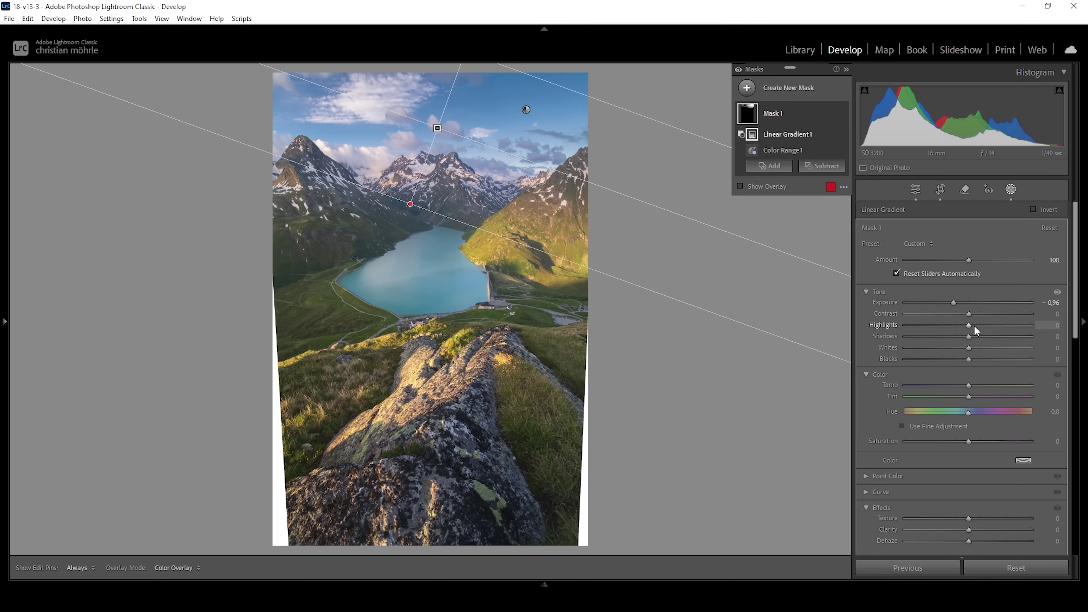
left_click_drag(970, 359, 955, 357)
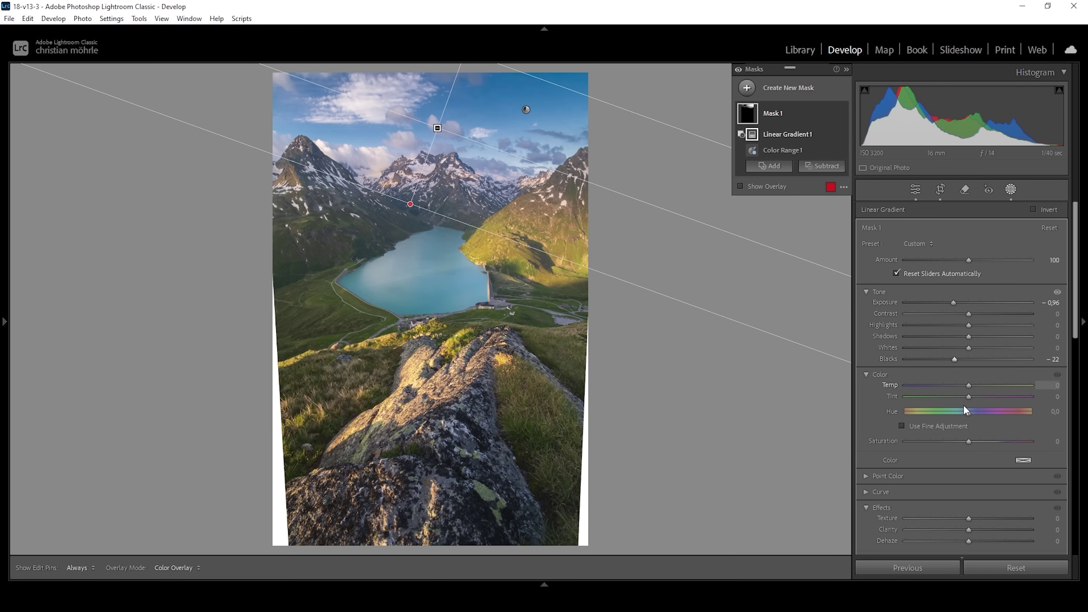
left_click_drag(971, 439, 965, 440)
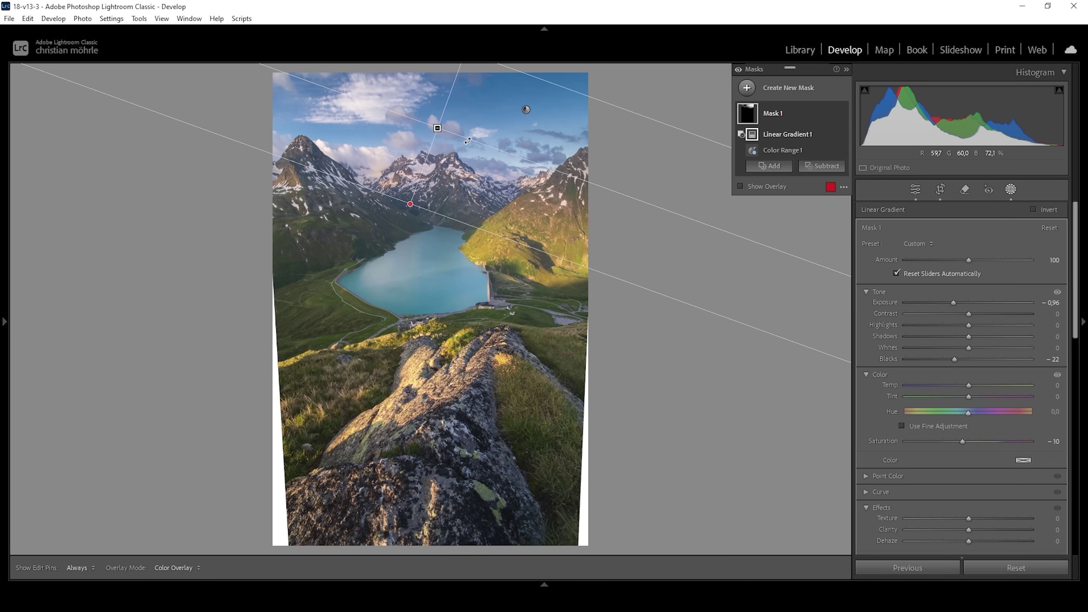
left_click(747, 88)
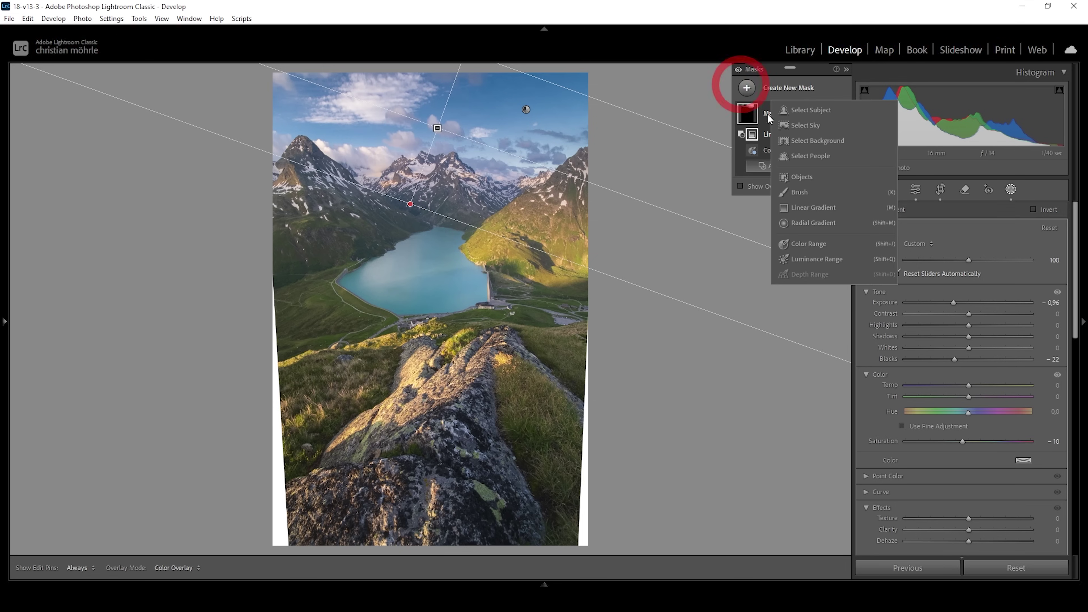
Create a second colour-range mask sampled from the sky with Refine 40.
left_click(821, 237)
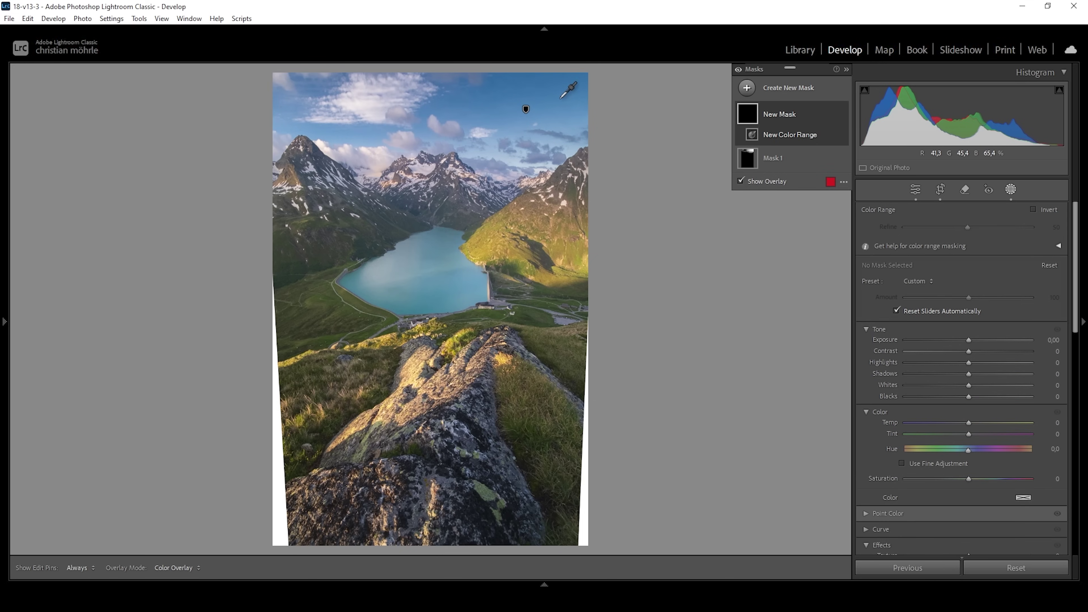
left_click(560, 98)
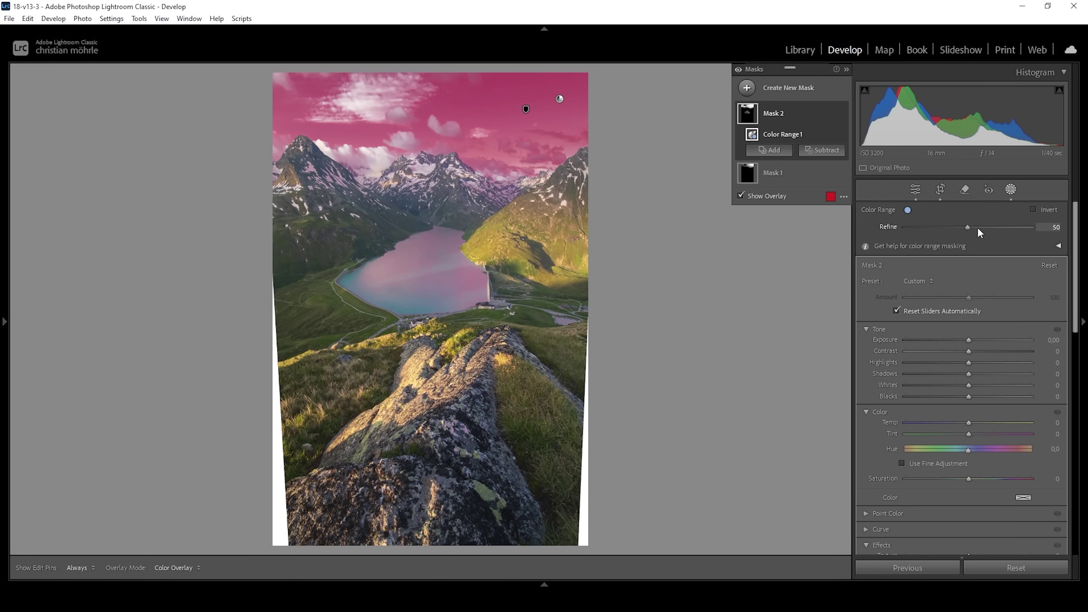
left_click_drag(964, 225, 950, 222)
Subtract a diagonal linear gradient toward the upper left and set Exposure −0.60.
left_click(823, 150)
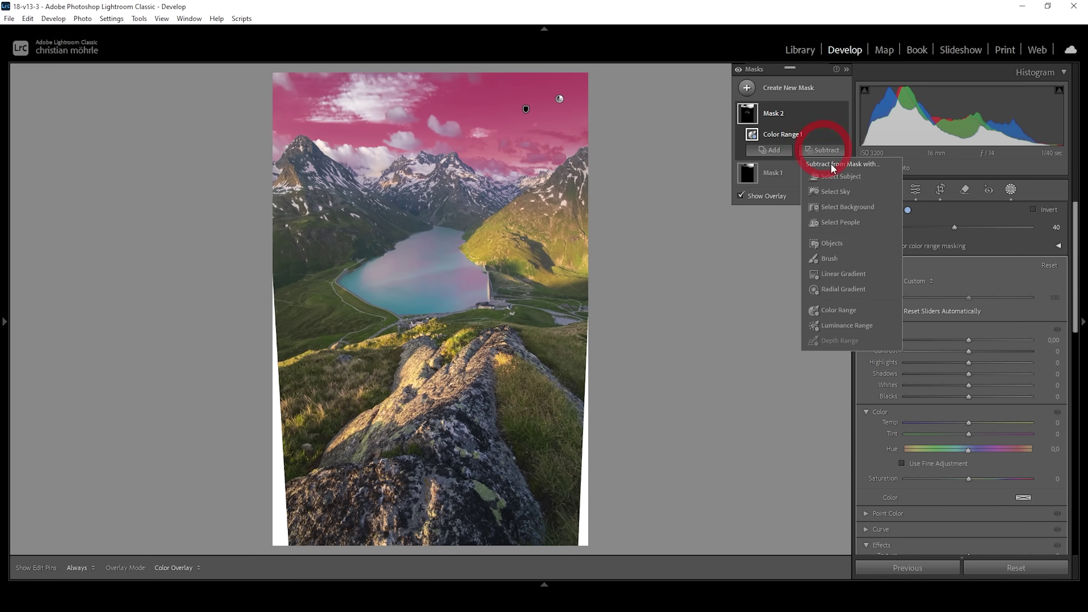
left_click(841, 273)
left_click_drag(435, 159, 523, 31)
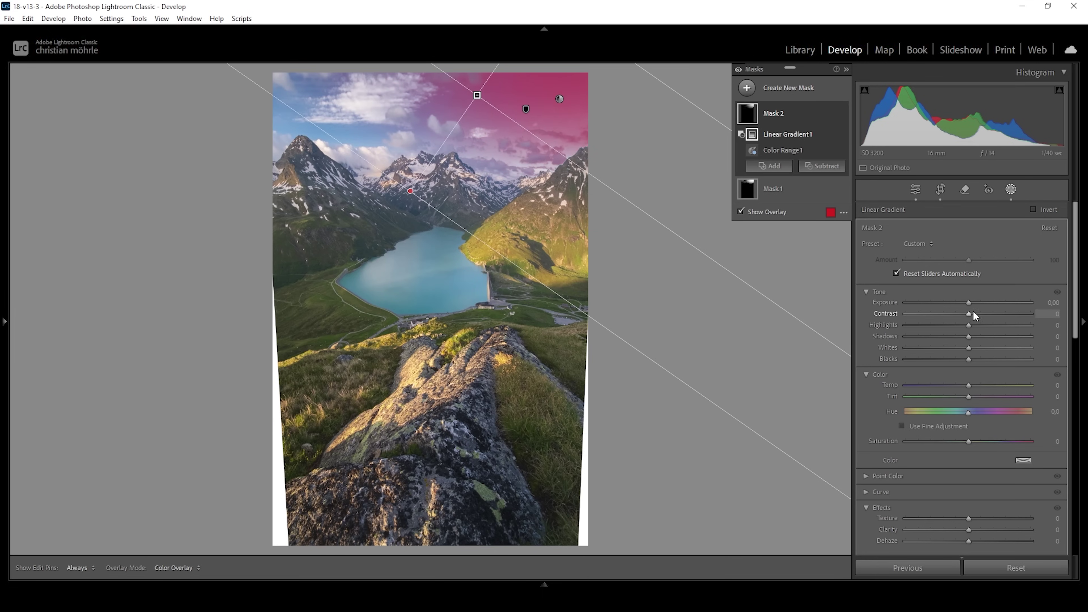
left_click_drag(968, 301, 957, 300)
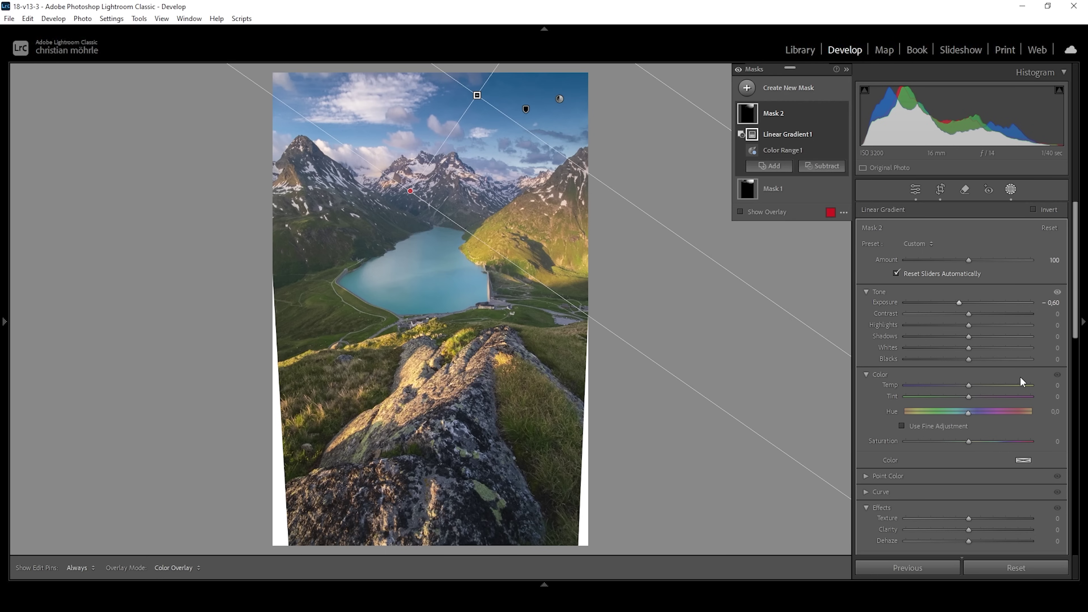
left_click(756, 94)
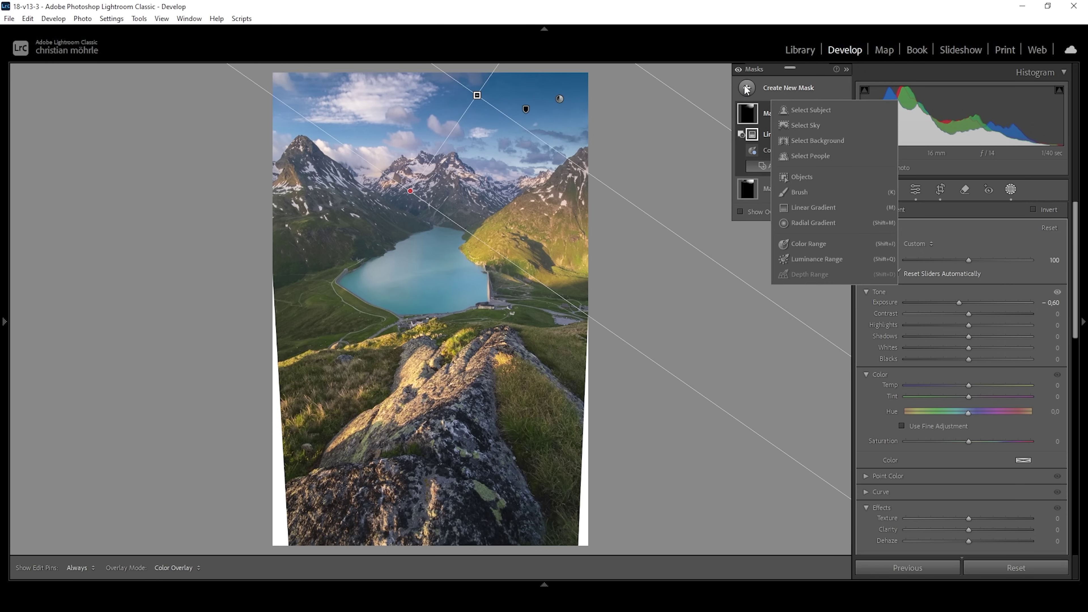
Draw a linear gradient down from the photo's top edge and set Blacks to −26.
left_click(812, 208)
left_click_drag(428, 73, 429, 173)
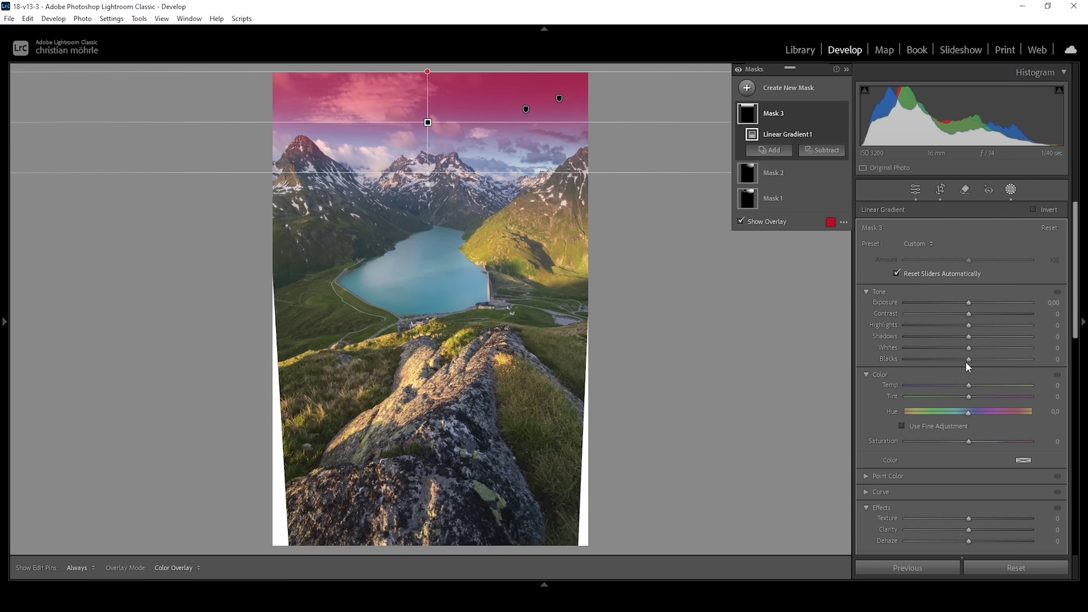
left_click_drag(966, 363, 952, 357)
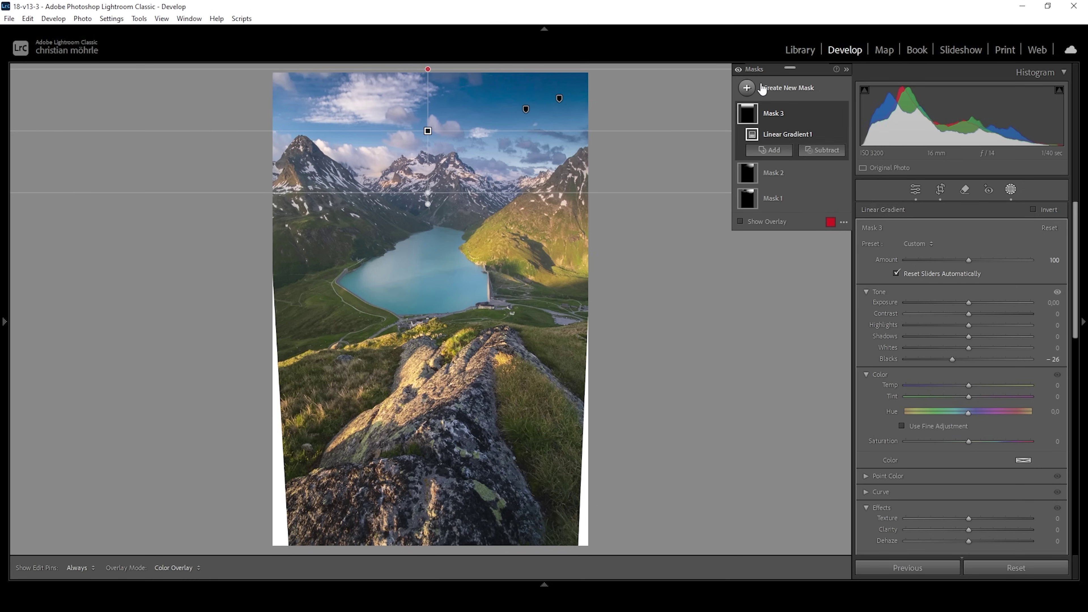
left_click(776, 88)
Draw a radial gradient oval over the left mountains, tilted along the slope.
left_click(825, 221)
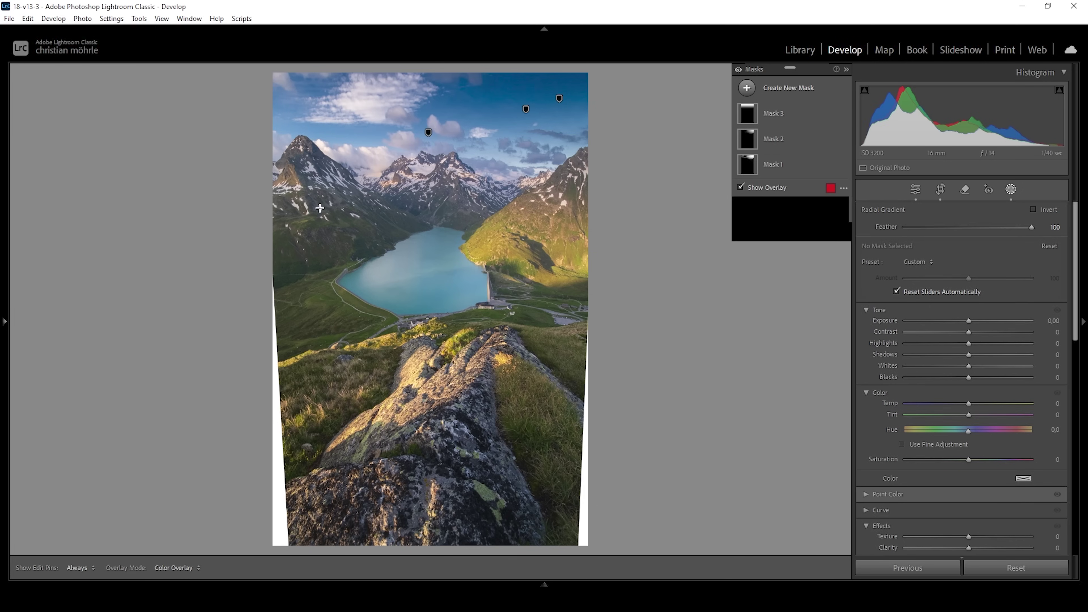
left_click_drag(313, 202, 442, 243)
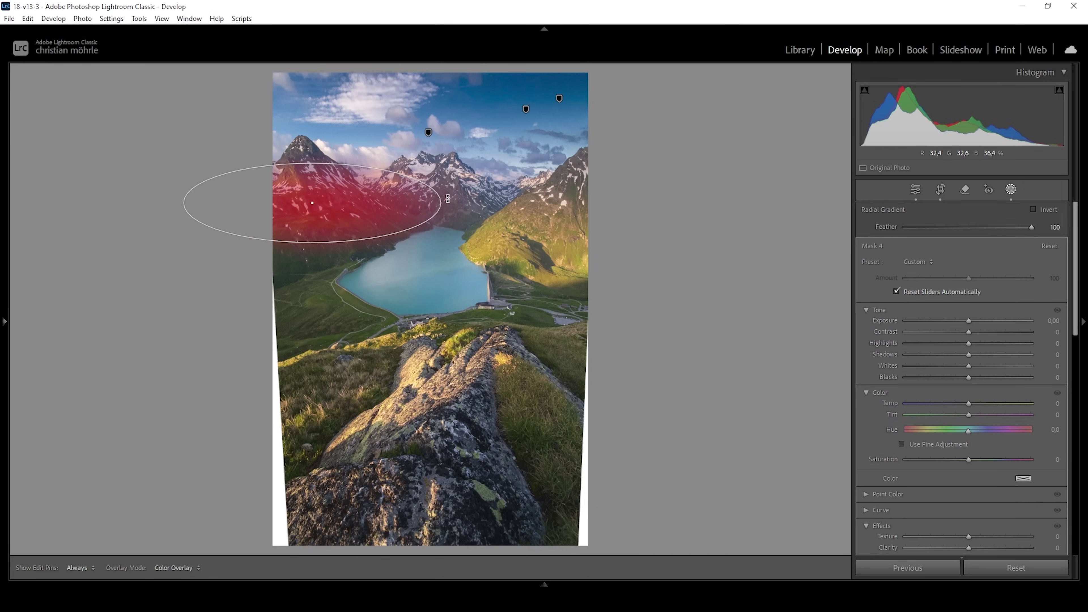
left_click_drag(444, 201, 427, 265)
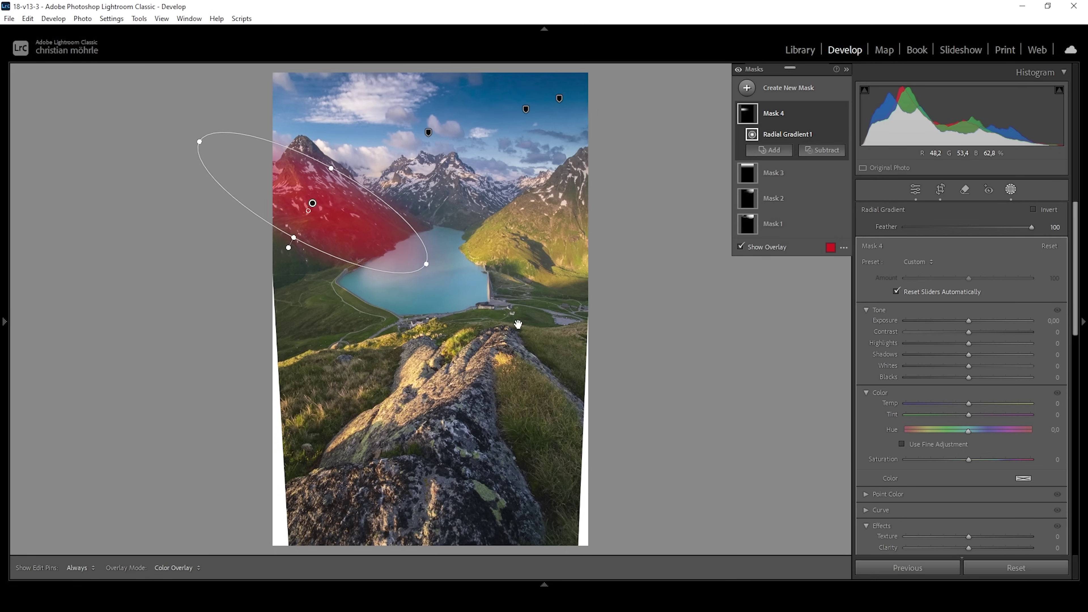
left_click_drag(312, 203, 271, 179)
left_click_drag(394, 232, 397, 222)
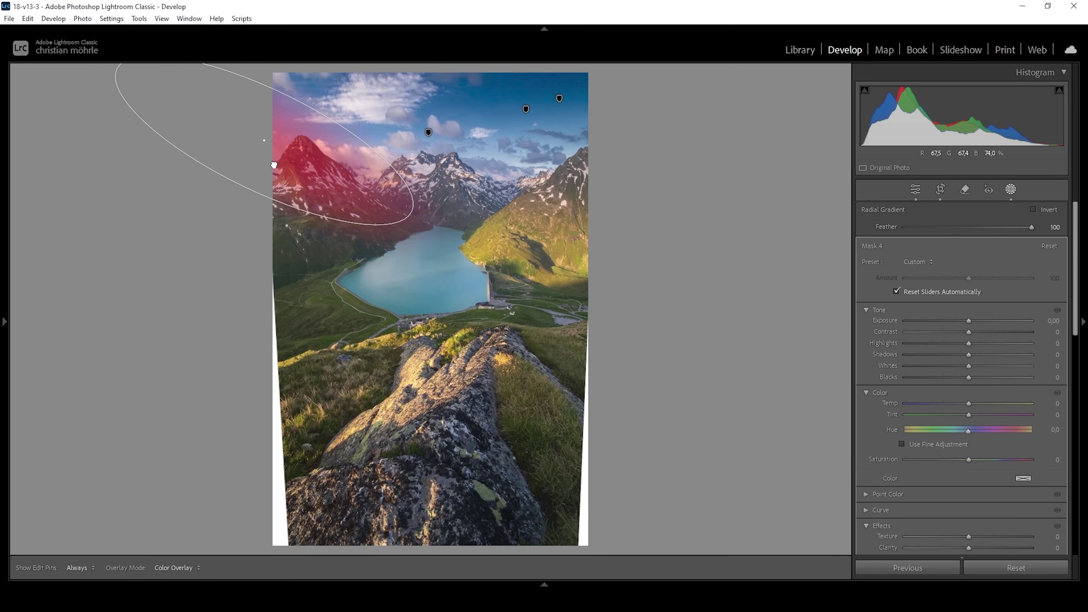
left_click_drag(406, 232, 389, 232)
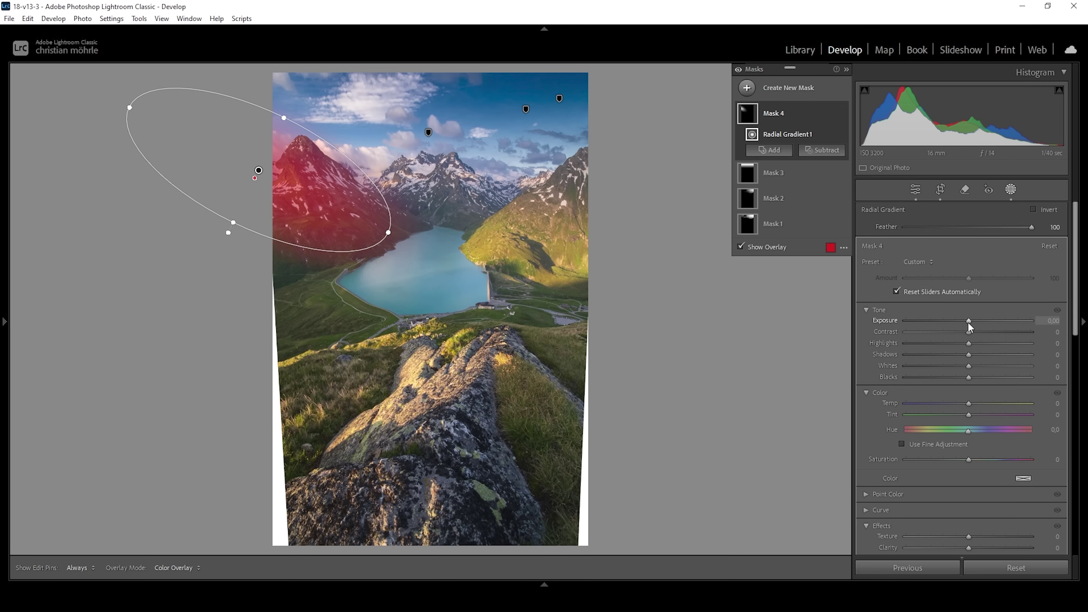
Set the oval mask to Exposure +0.16, Whites +100 and Blacks +15.
left_click_drag(969, 321, 971, 324)
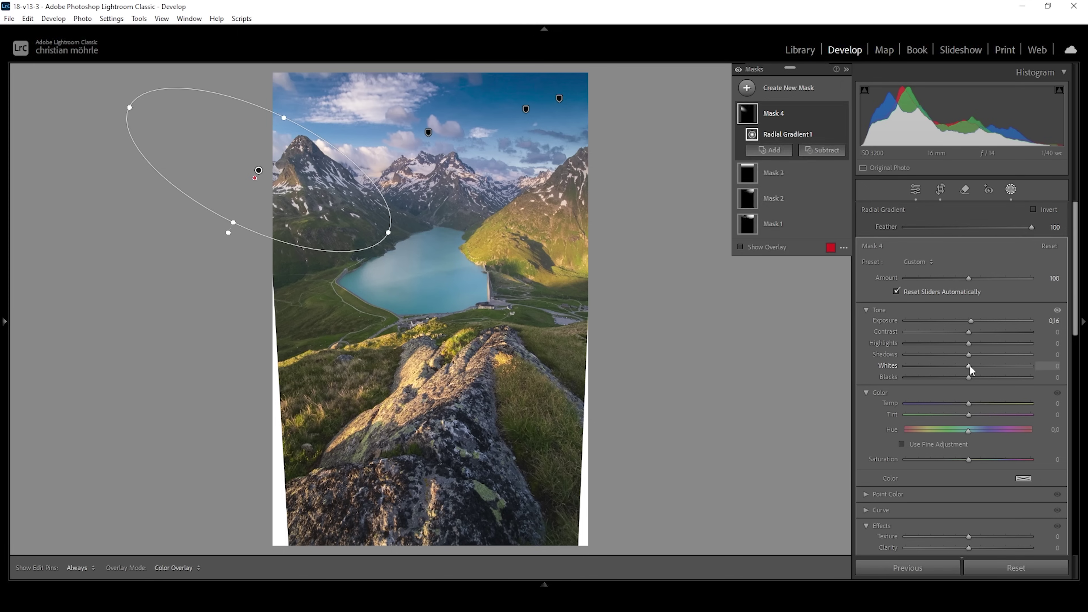
left_click_drag(970, 364, 1032, 366)
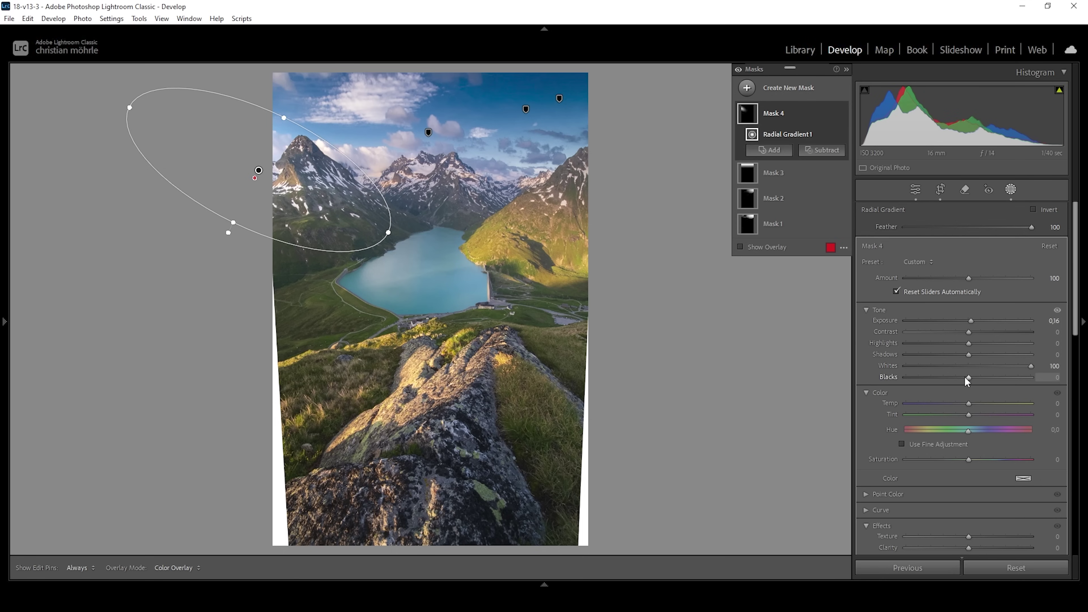
mouse_move(967, 381)
left_mouse_down()
mouse_move(990, 381)
mouse_move(959, 380)
left_mouse_up()
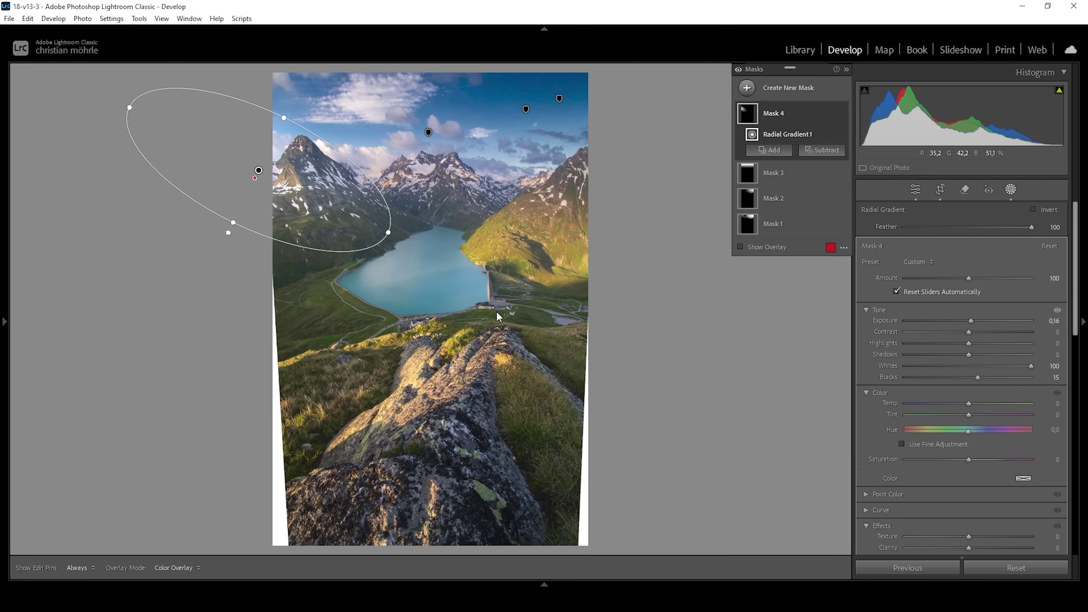
left_click(749, 88)
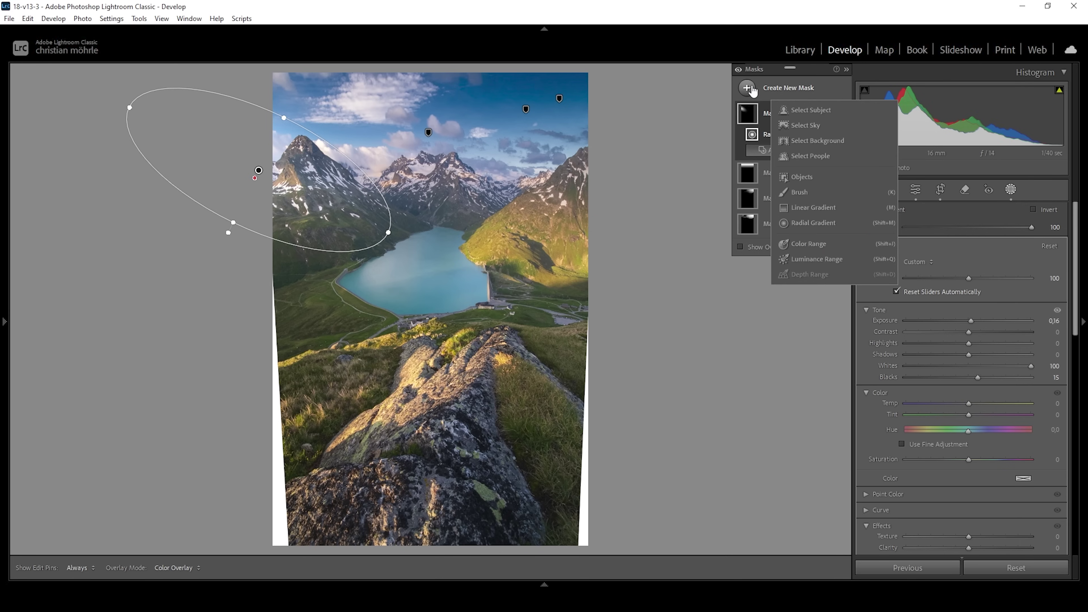
Draw a linear gradient mask from the top down to the lake, subtracting the sky.
left_click(803, 209)
left_click_drag(424, 225, 436, 329)
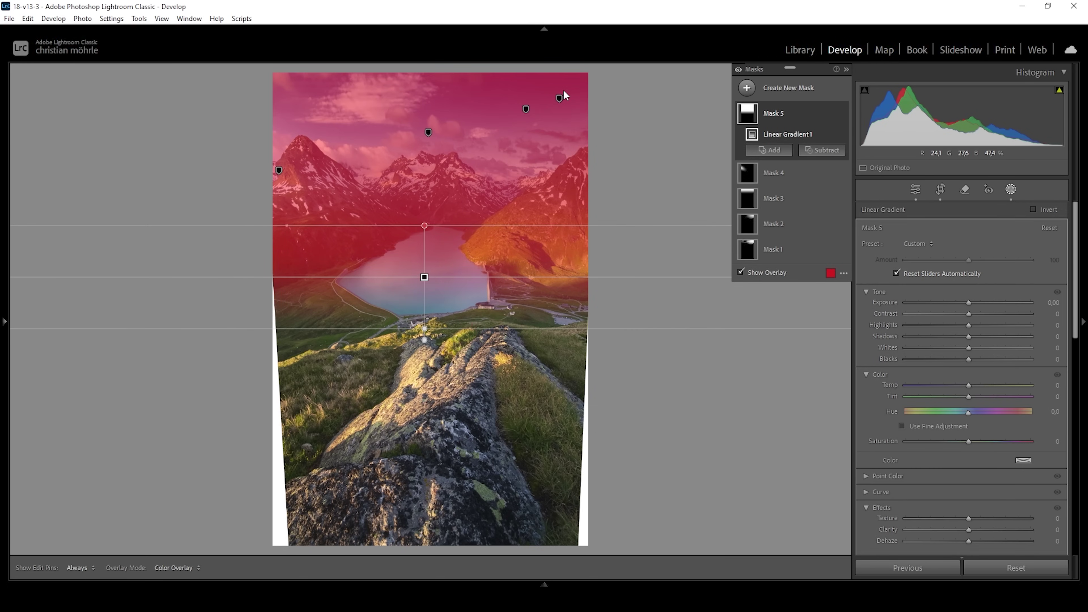
left_click(819, 150)
left_click(838, 193)
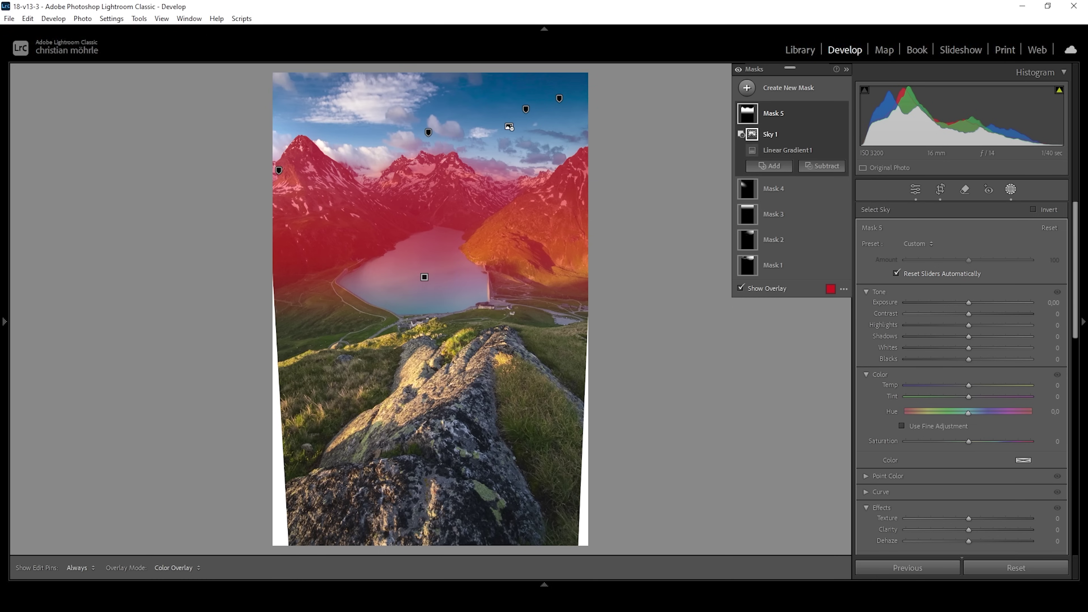
Set the gradient mask's Shadows to −14 and Clarity to 36.
left_click_drag(966, 338, 945, 338)
left_click_drag(1081, 214, 1082, 305)
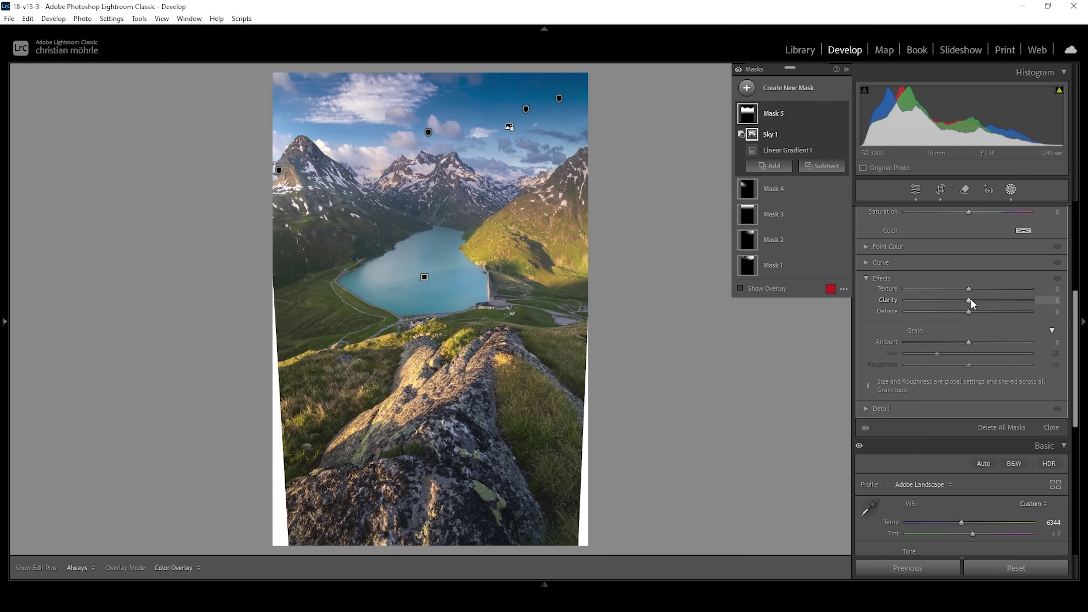
left_click_drag(971, 299, 1002, 309)
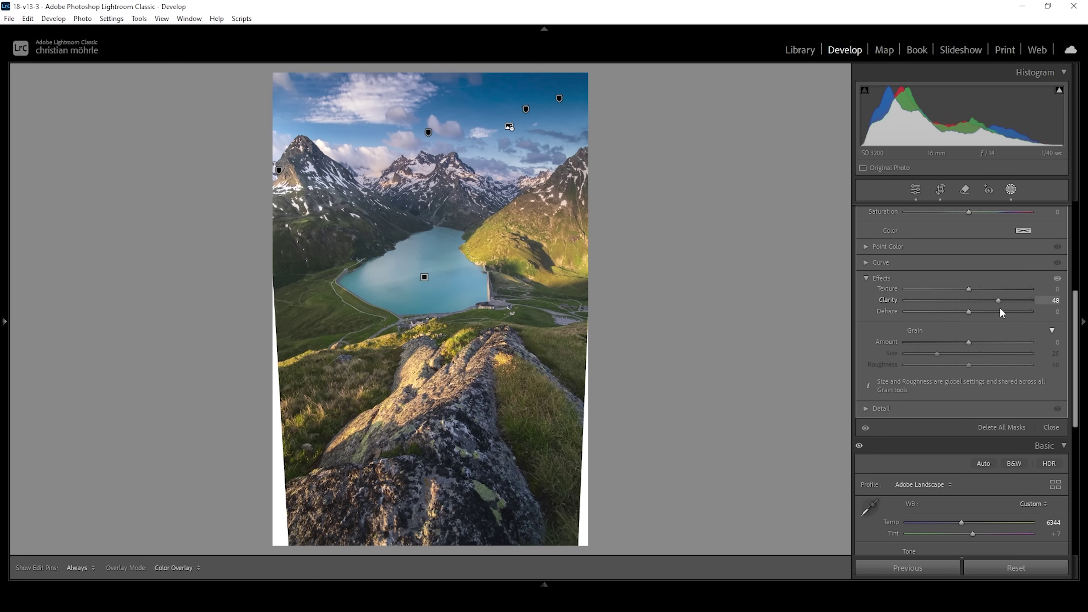
left_click_drag(1000, 309, 992, 309)
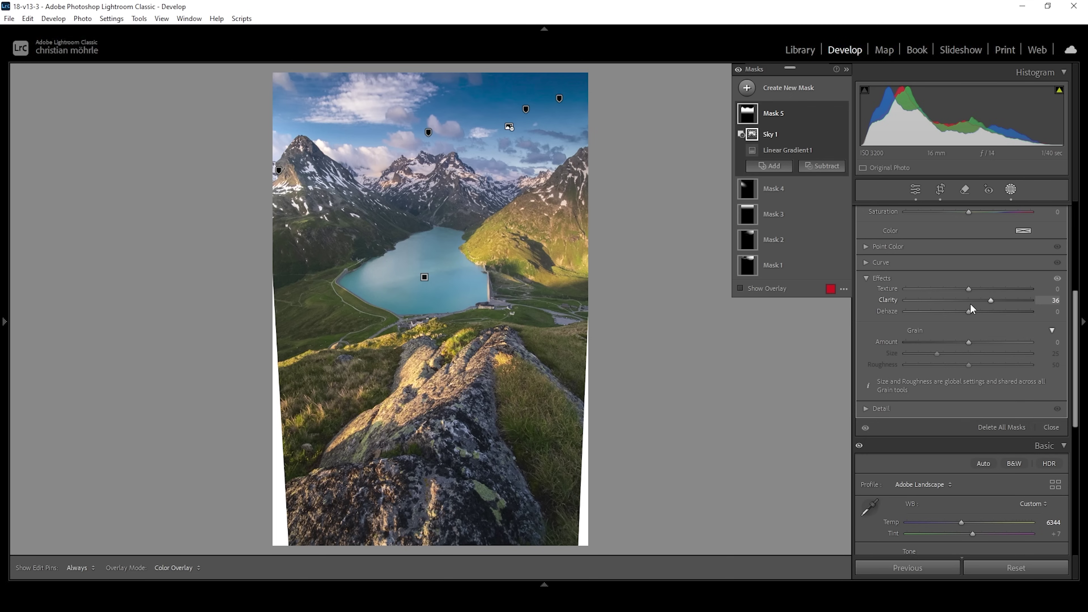
Create a Color Range mask from the sunlit slope, limited by a linear gradient across the lake.
left_click(747, 88)
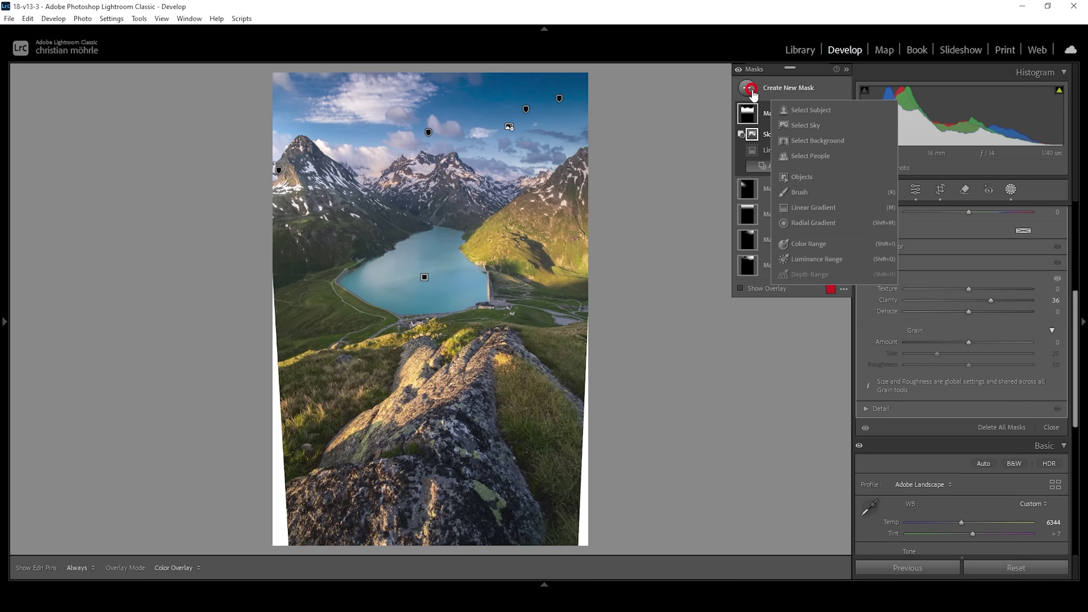
left_click(810, 244)
left_click(479, 239)
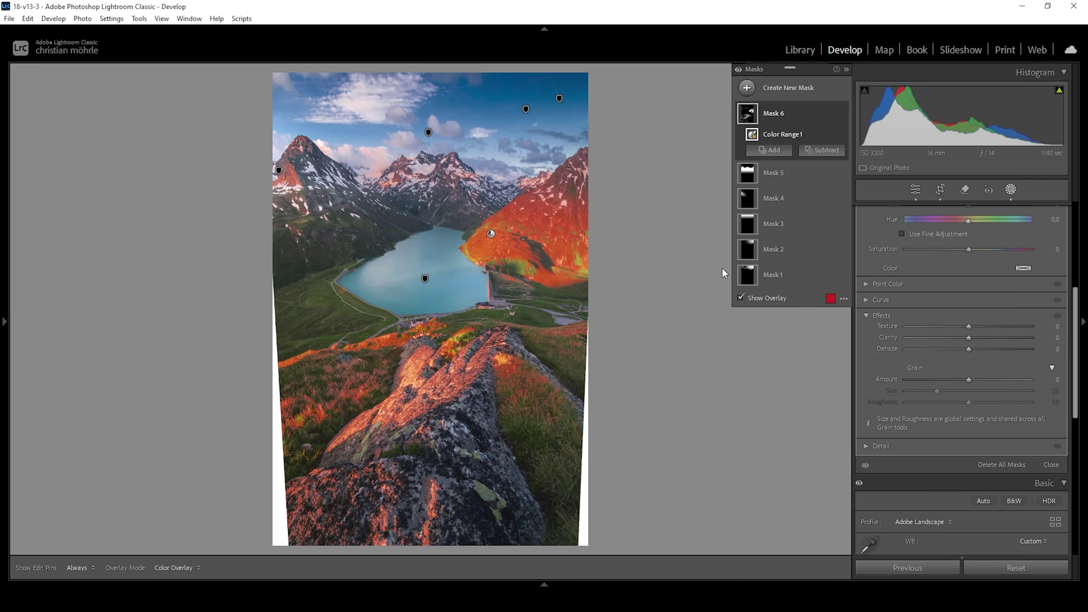
left_click(830, 150)
left_click(857, 274)
left_click_drag(398, 224, 425, 278)
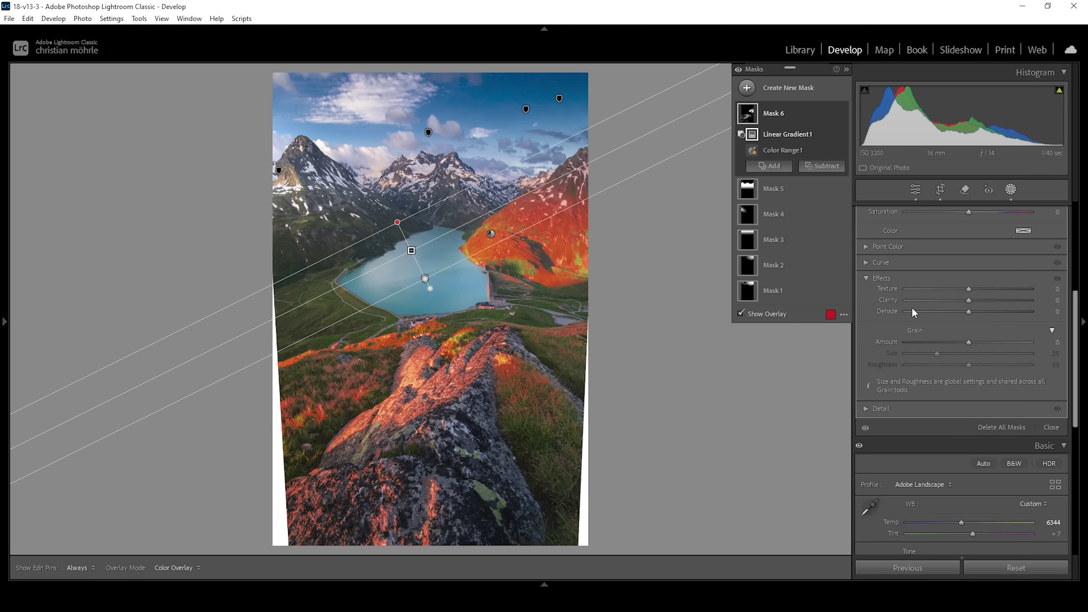
Raise the mask's Whites to 36 and warm its Temp to 10.
scroll(911, 307, "up", 5)
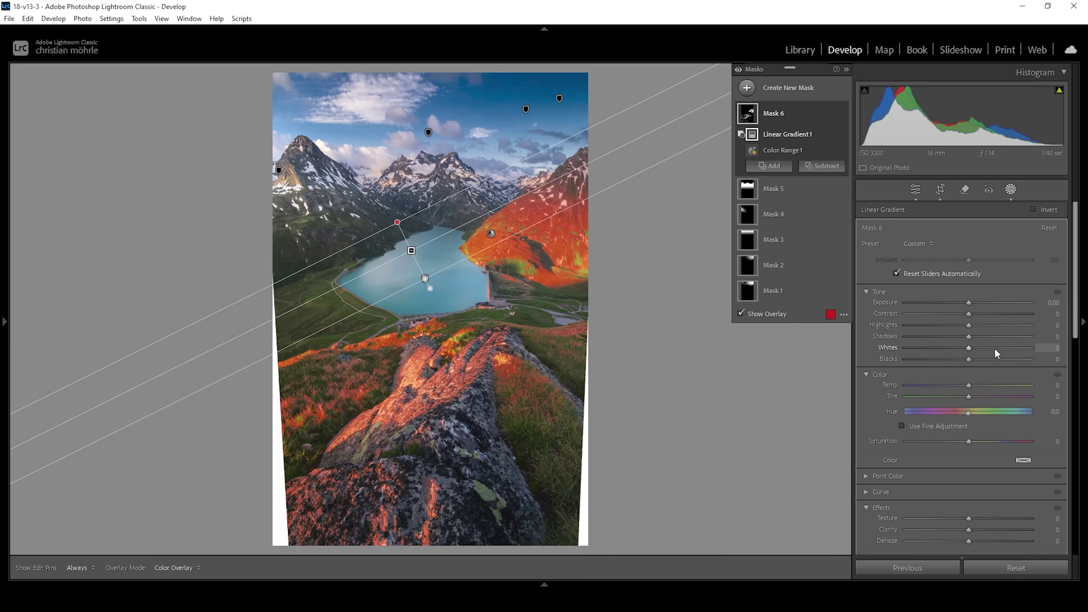
left_click(969, 349)
left_click_drag(969, 349, 985, 351)
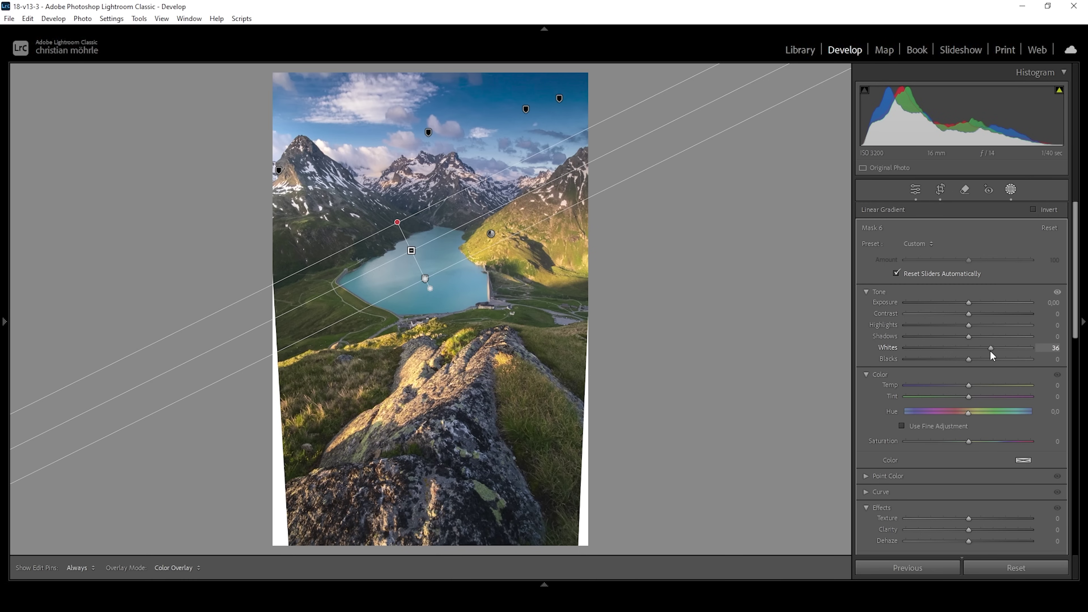
left_click_drag(991, 350, 991, 351)
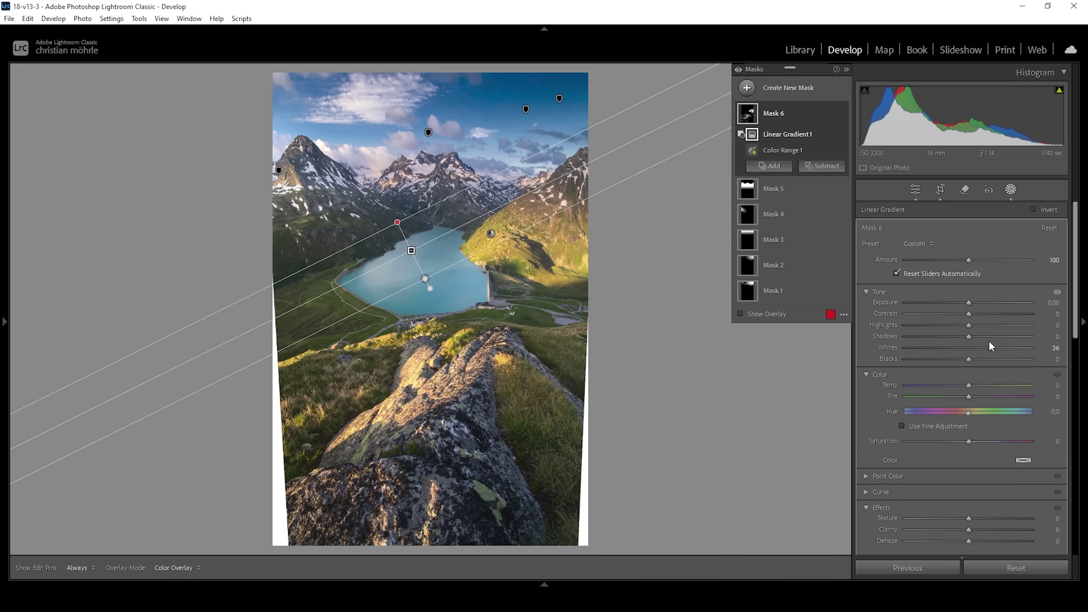
left_click_drag(969, 389, 975, 390)
Toggle Mask 2's visibility and briefly hide the mask pins to check the result.
left_click(844, 258)
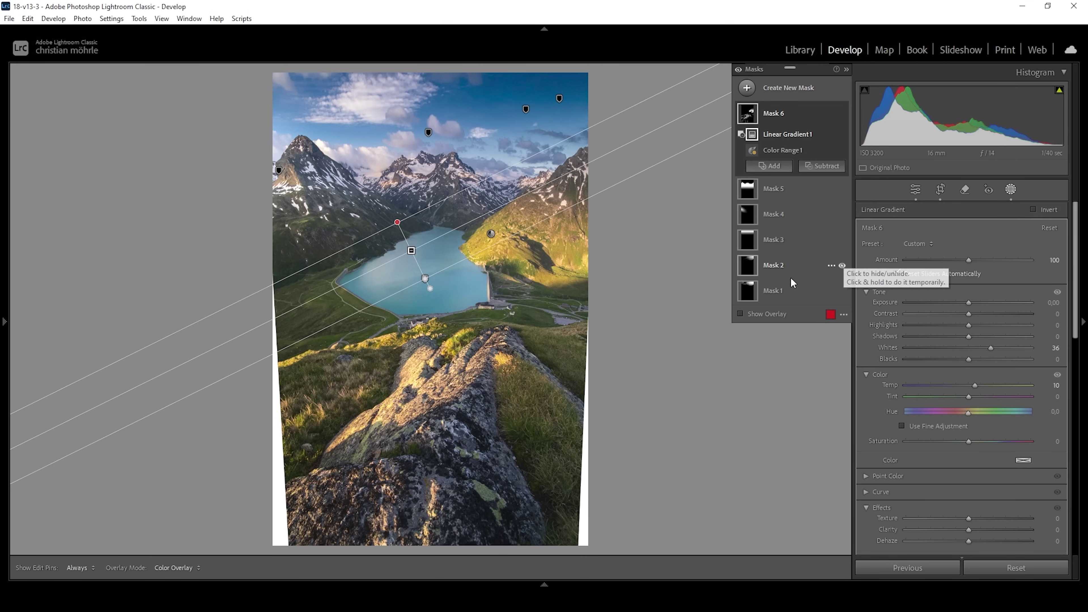
left_click(739, 69)
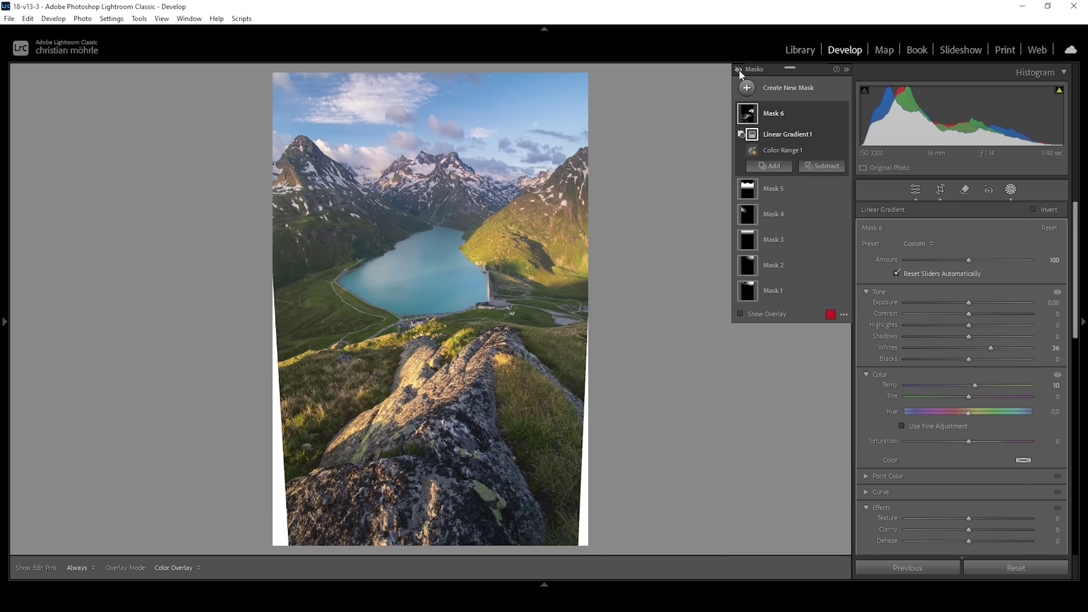
left_click(739, 70)
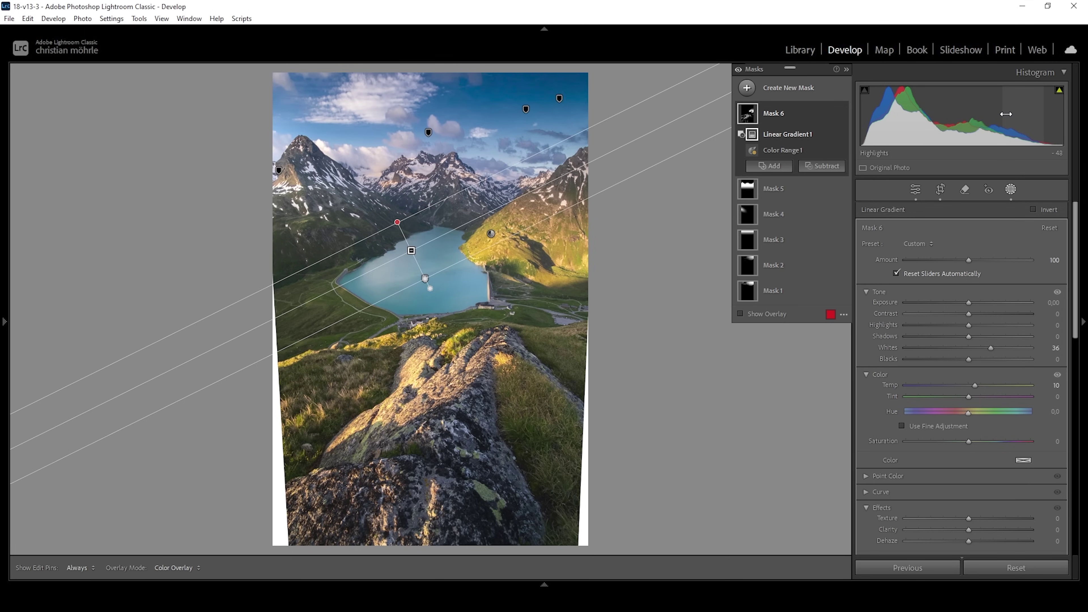
In the Color Mixer, shift the Green and Yellow hues to −10.
left_click(911, 195)
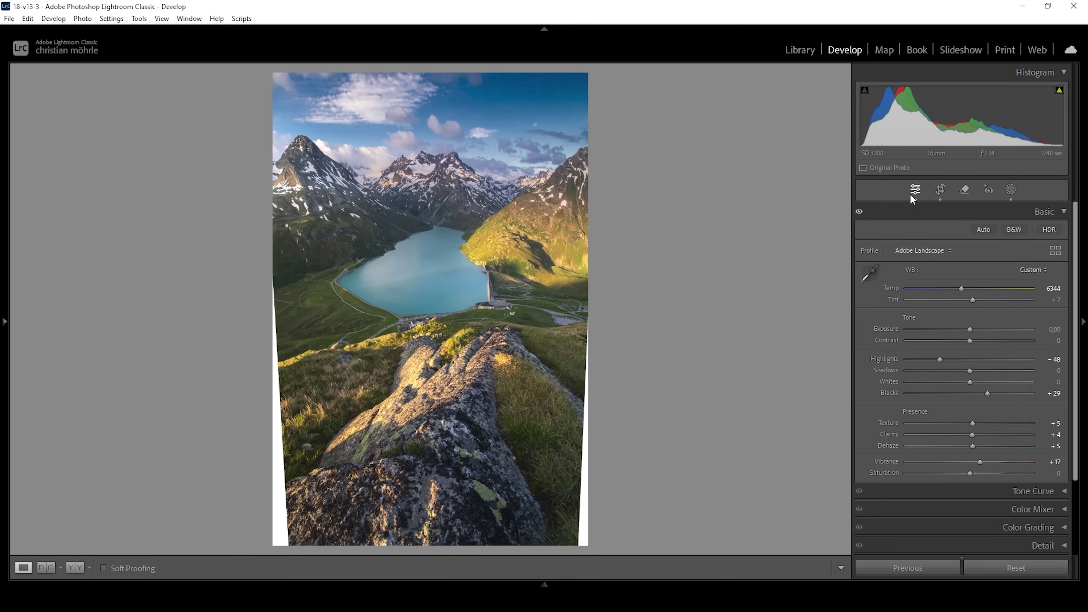
left_click(1050, 214)
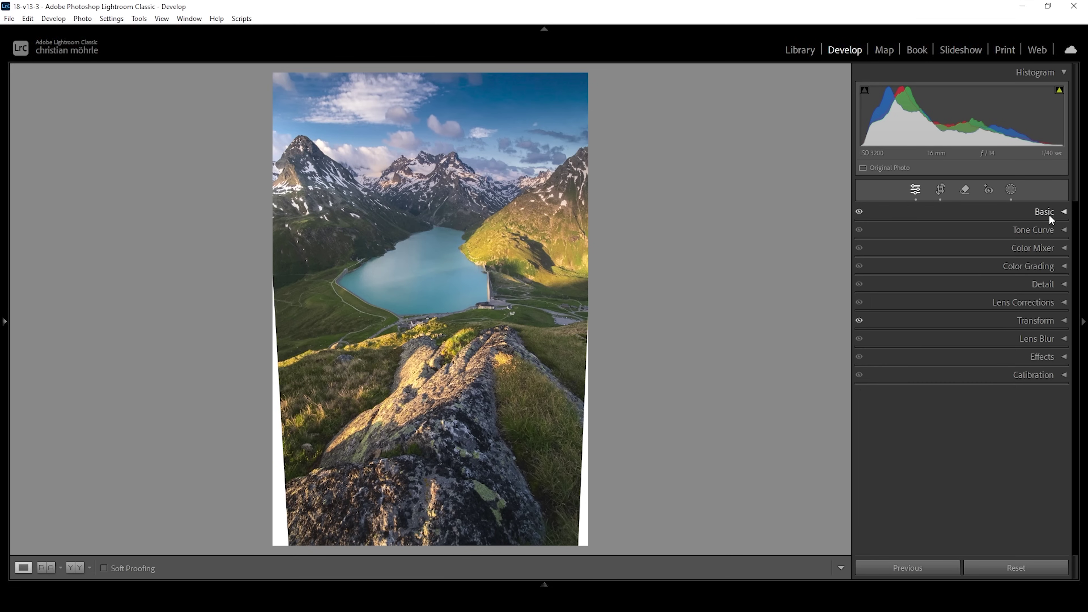
left_click(1025, 249)
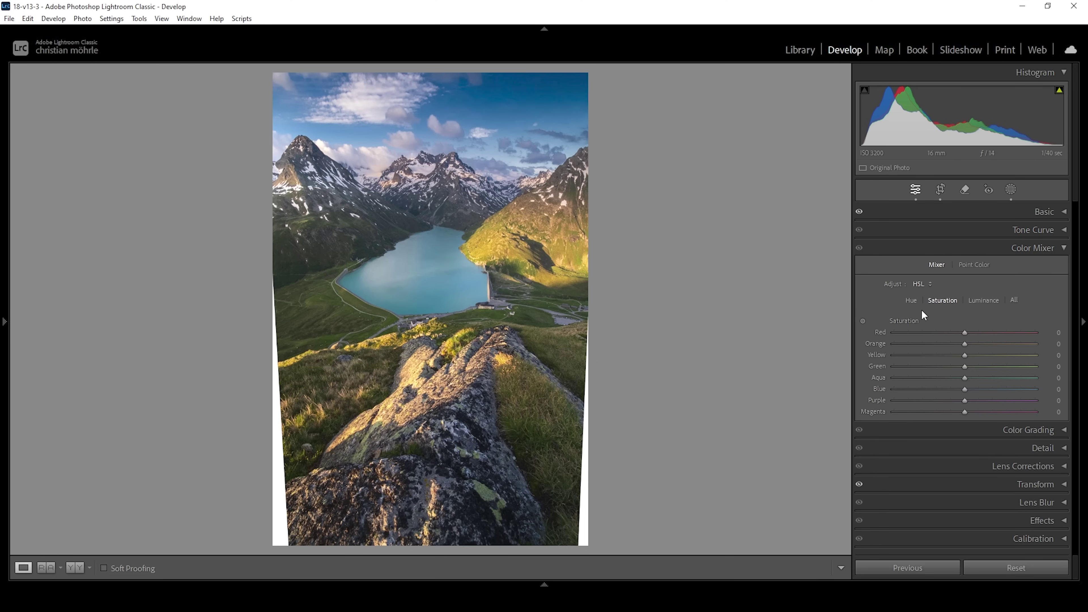
left_click(911, 301)
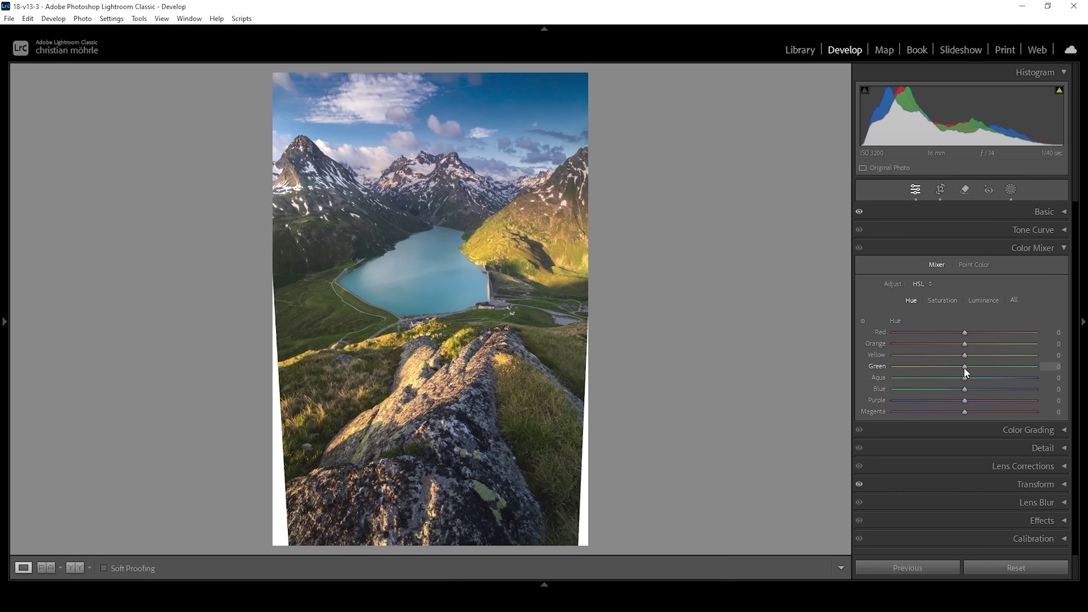
left_click_drag(964, 368, 956, 365)
left_click_drag(965, 356, 958, 356)
Set HSL saturation to Orange +2, Yellow +4 and Green −25.
left_click(948, 301)
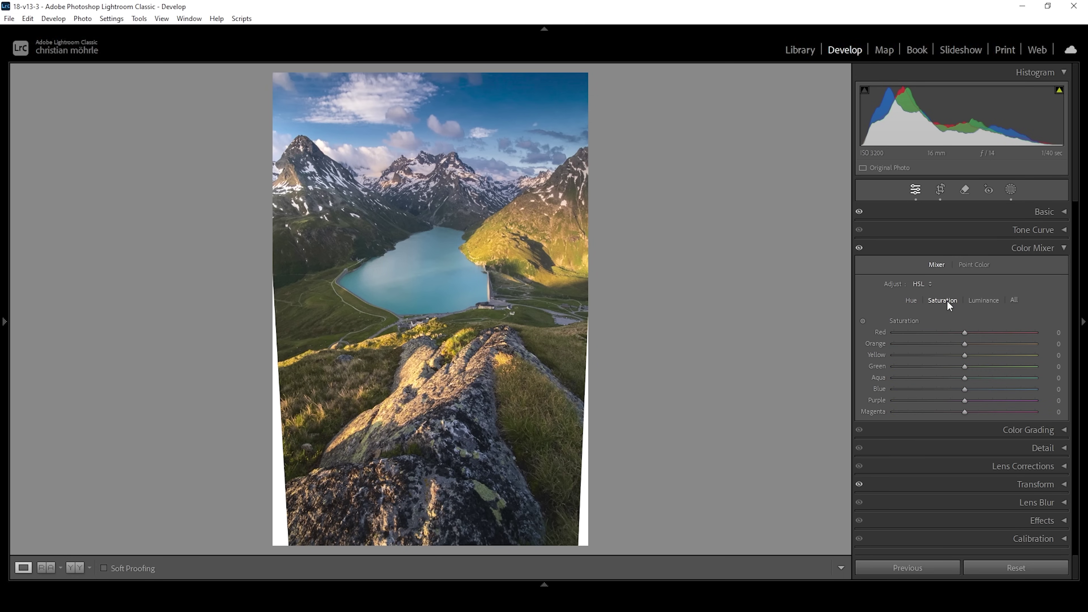
left_click_drag(960, 344, 968, 344)
left_click_drag(965, 356, 956, 368)
left_click_drag(955, 364, 950, 365)
Brighten the Yellow luminance to +11.
left_click(983, 296)
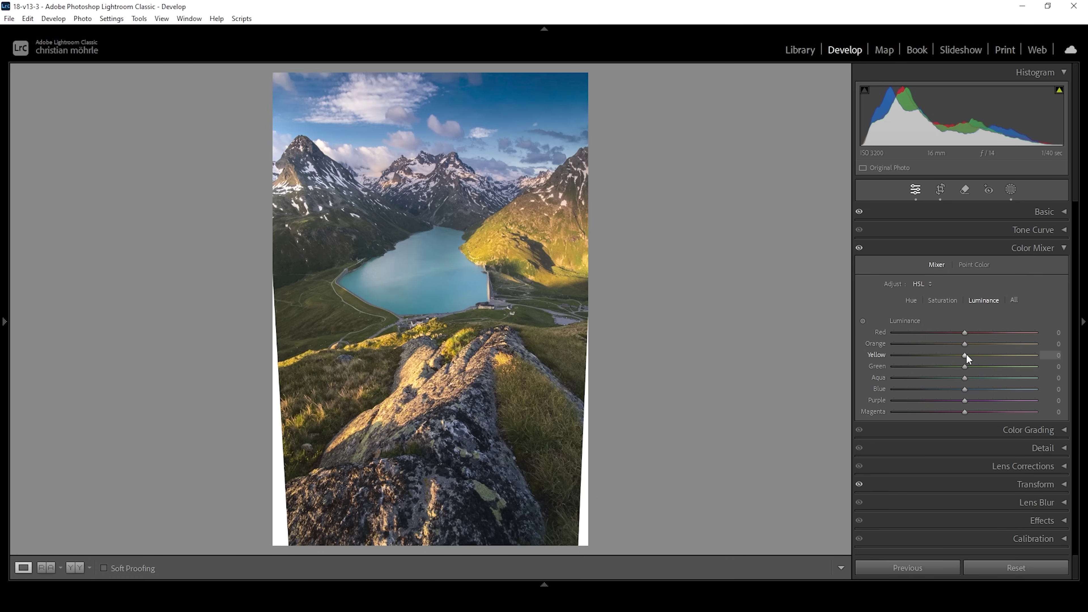
left_click_drag(965, 354, 974, 354)
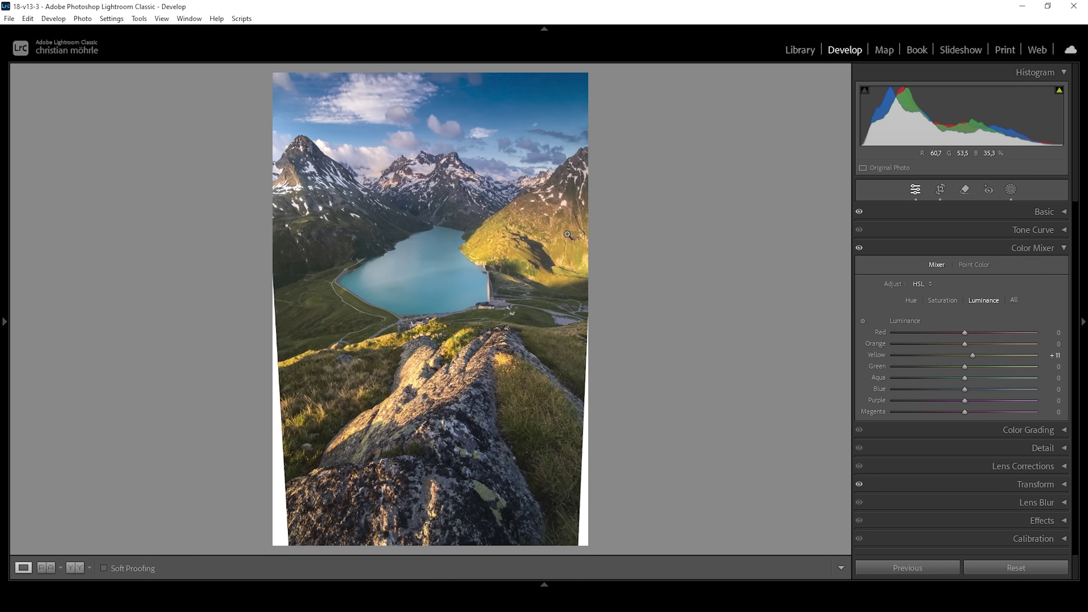
left_click(1059, 253)
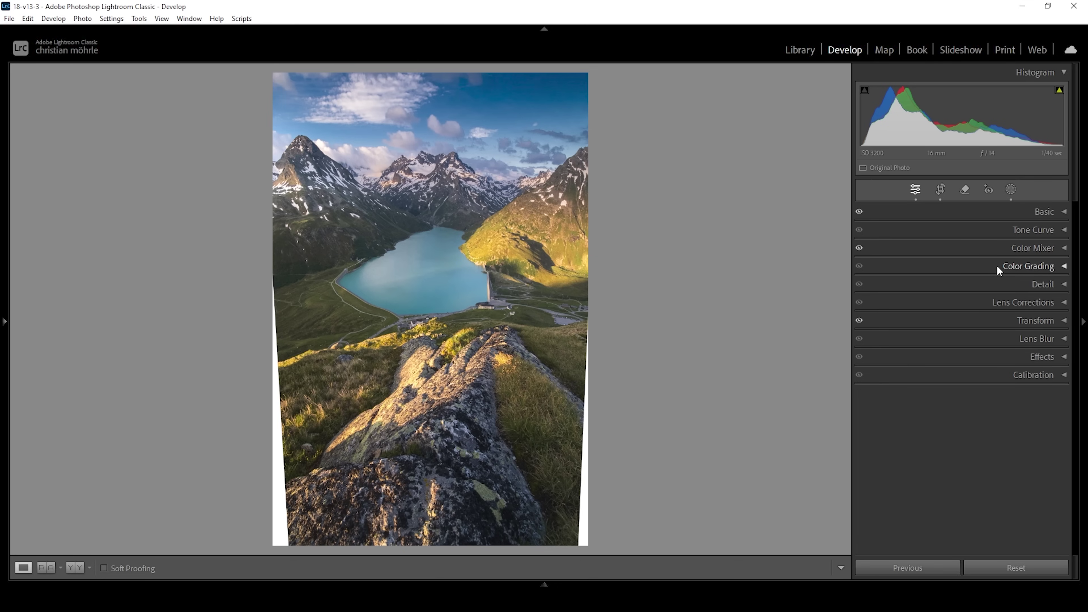
Grade the highlights warm with Hue 40 and Saturation 23.
left_click(1043, 267)
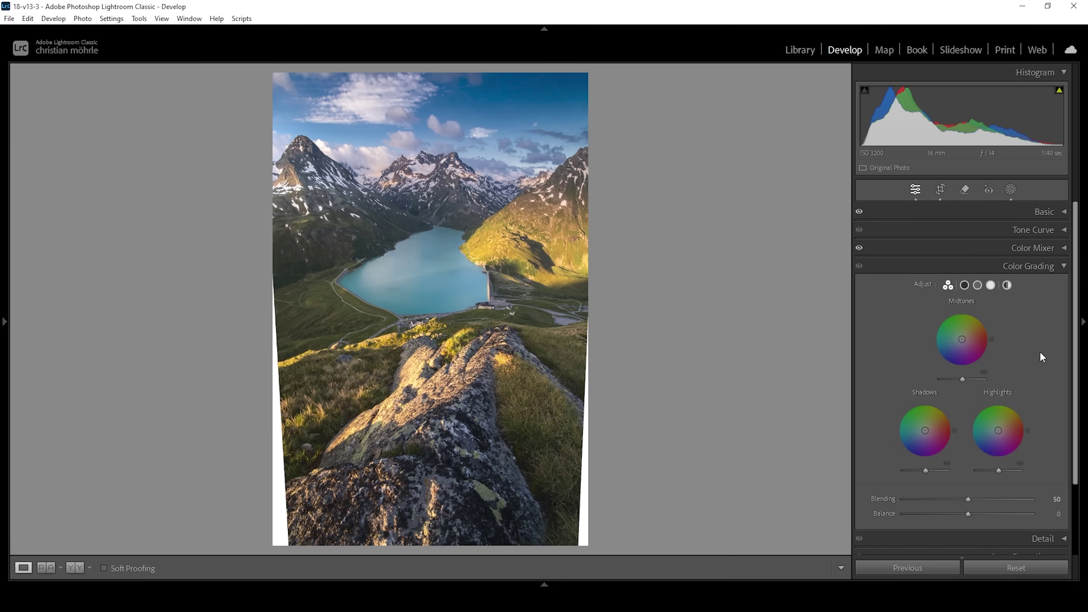
left_click(991, 286)
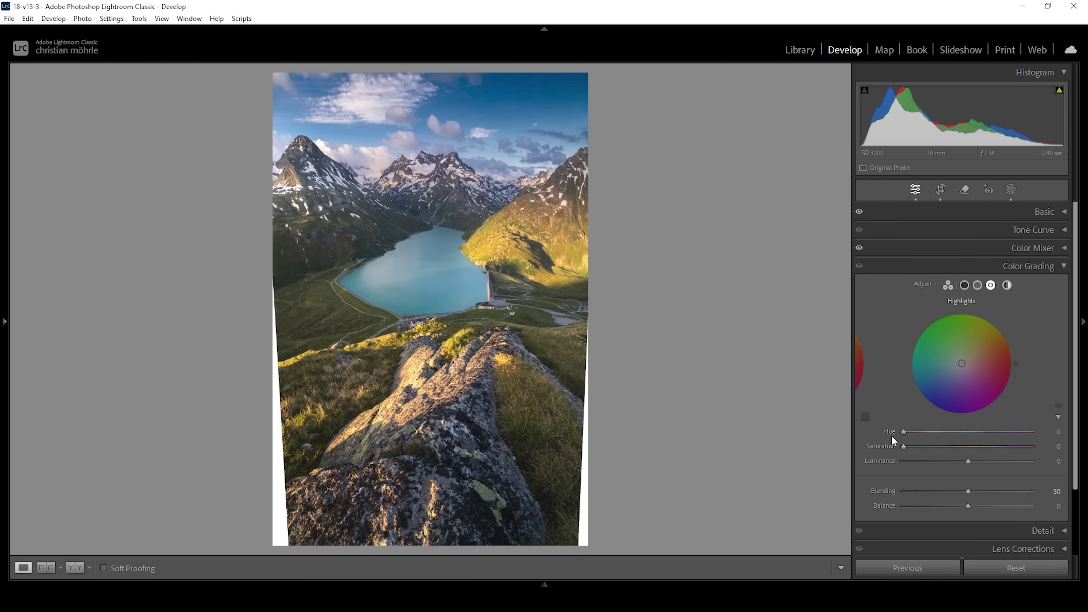
left_click_drag(906, 430, 934, 451)
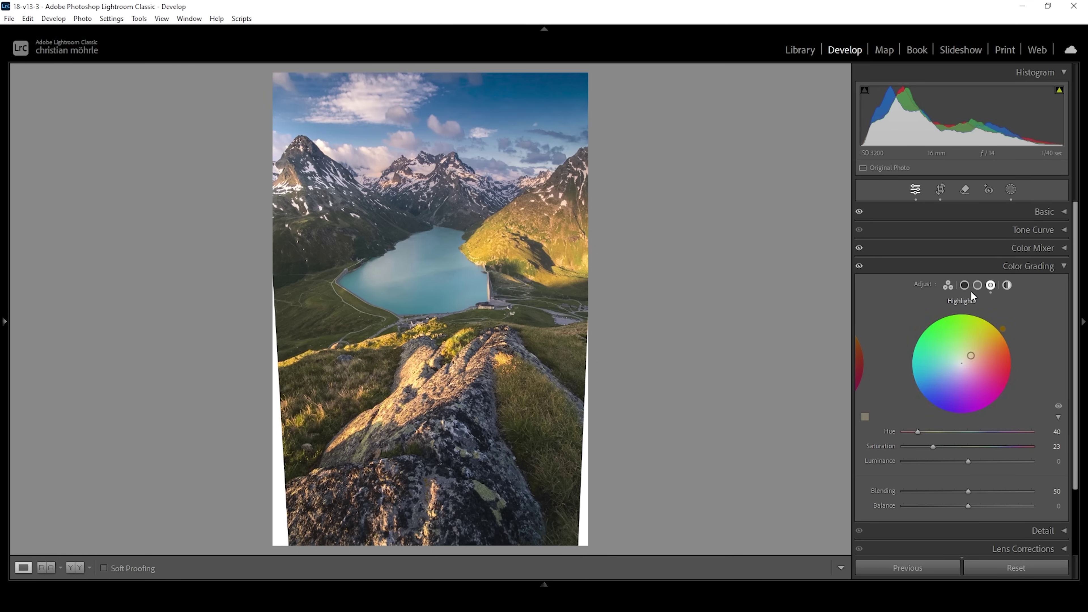
Tint the midtones with Hue 36 and Saturation 5.
left_click(978, 286)
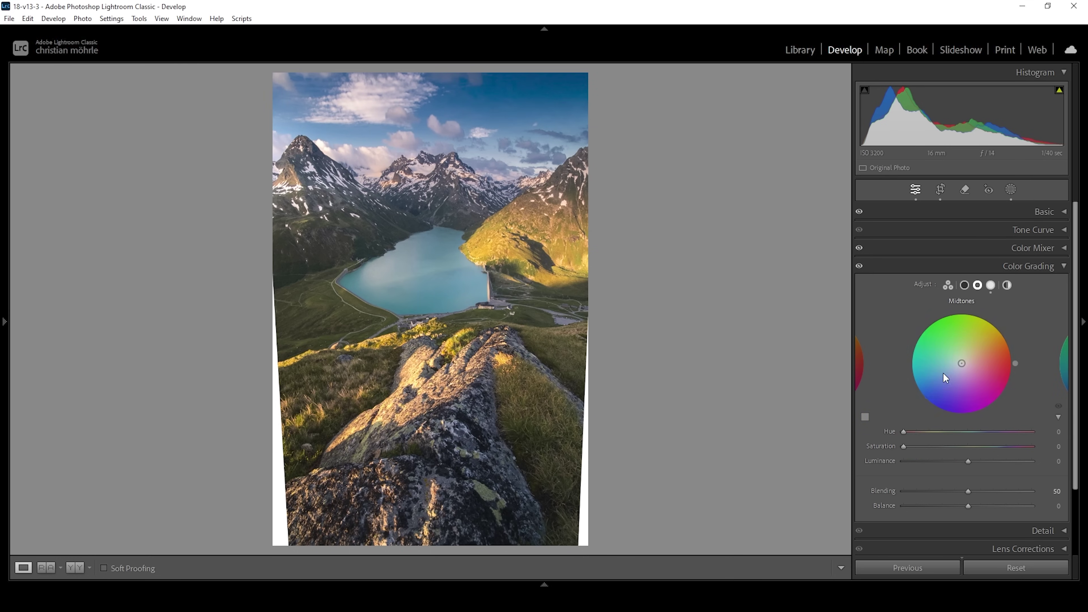
left_click_drag(902, 431, 913, 432)
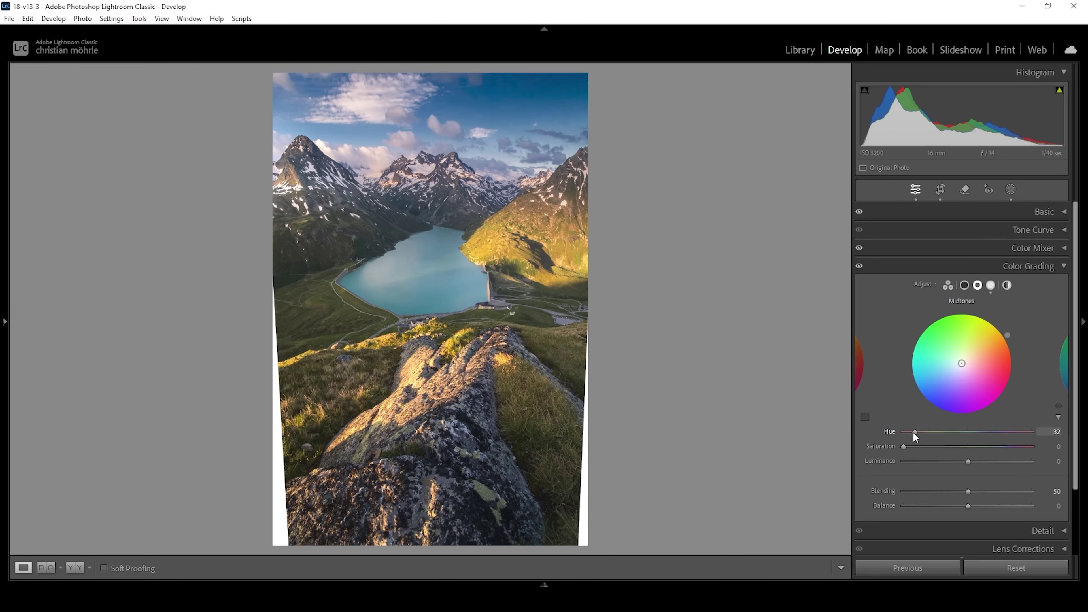
left_click(915, 433)
left_click_drag(904, 449, 911, 450)
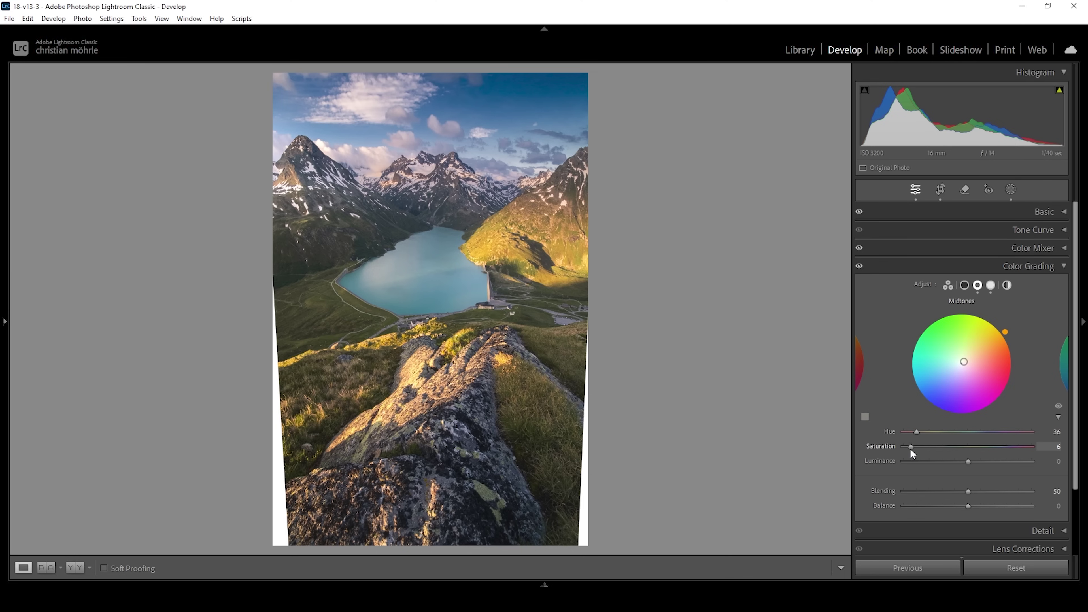
left_click(1013, 266)
In Calibration, raise Blue Primary saturation to +13 and lower its hue to −18.
left_click(1037, 376)
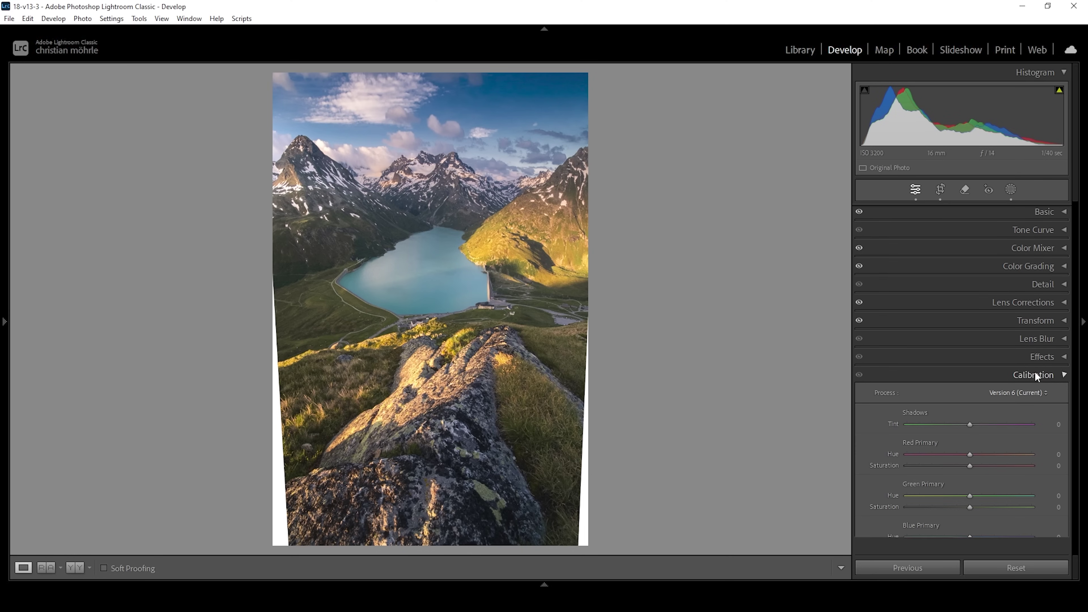
left_click_drag(1077, 390, 1077, 396)
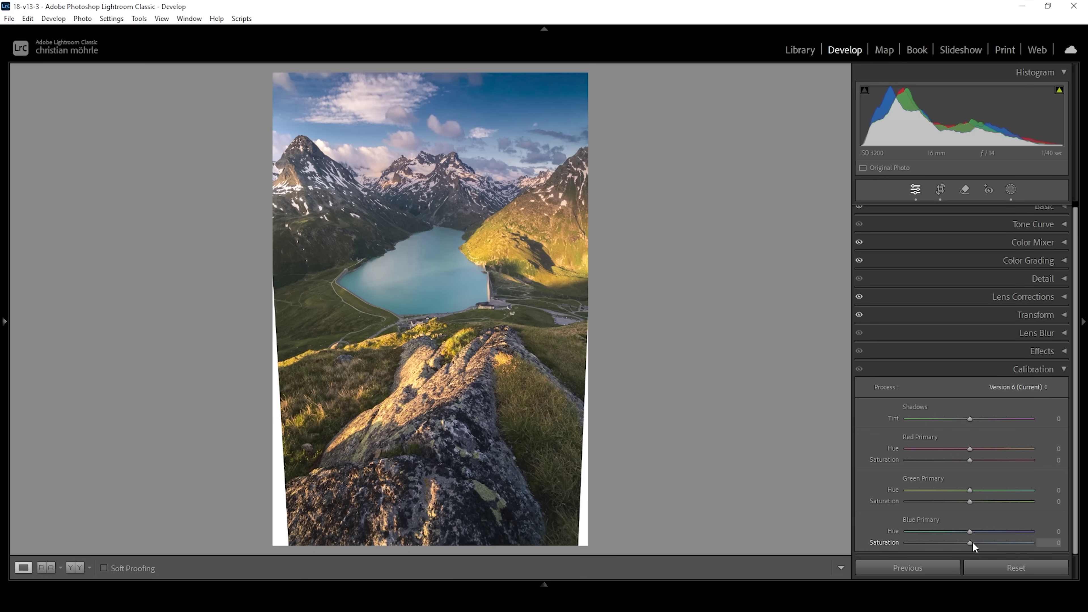
left_click_drag(972, 542, 981, 544)
left_click_drag(969, 536, 966, 536)
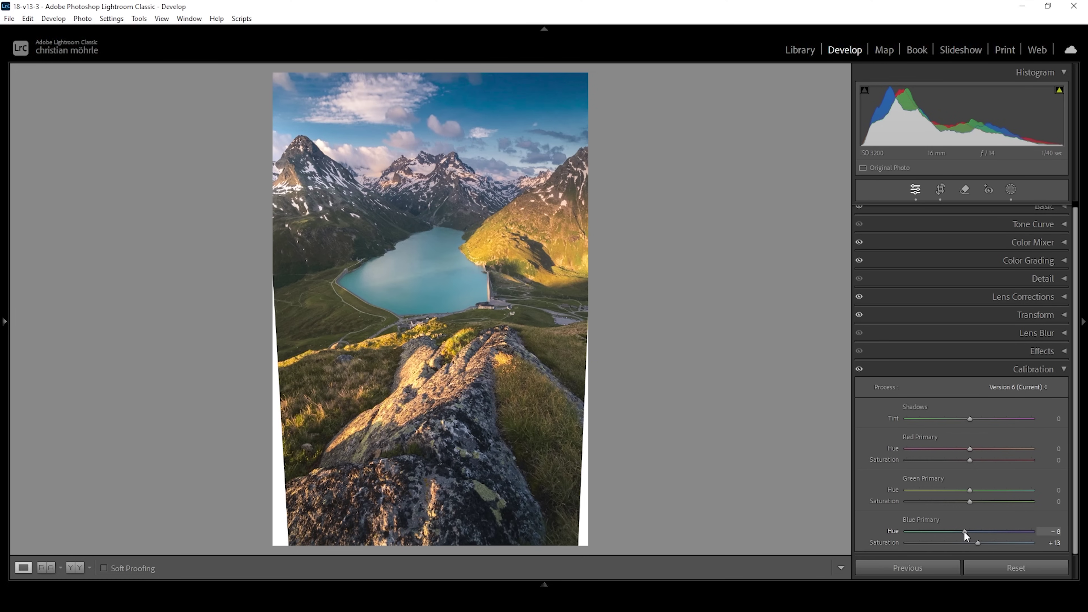
left_click_drag(966, 536, 958, 532)
left_click(1047, 283)
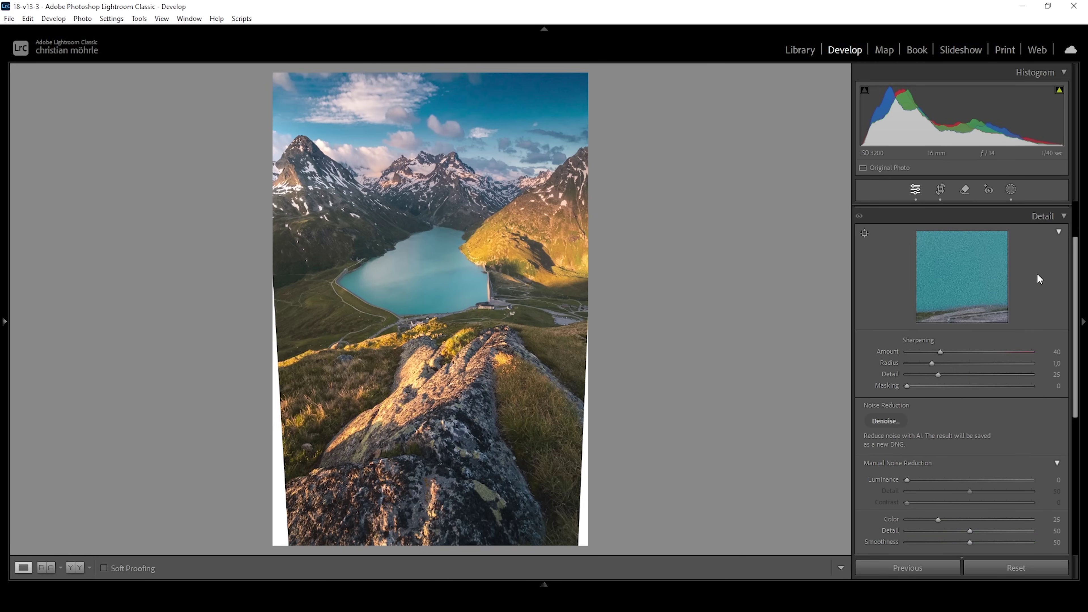
Set sharpening Radius 0.5, Detail 100 and Masking 83 with Amount at 40.
scroll(1049, 259, "up", 3)
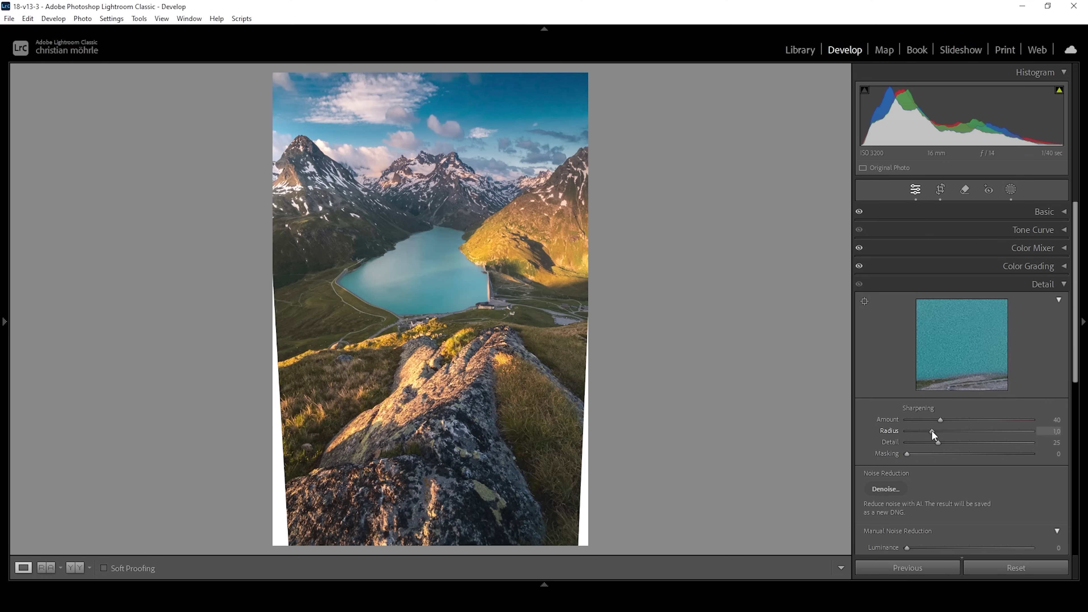
left_click_drag(932, 431, 850, 436)
left_click_drag(938, 443, 1071, 446)
left_click_drag(907, 453, 1011, 463)
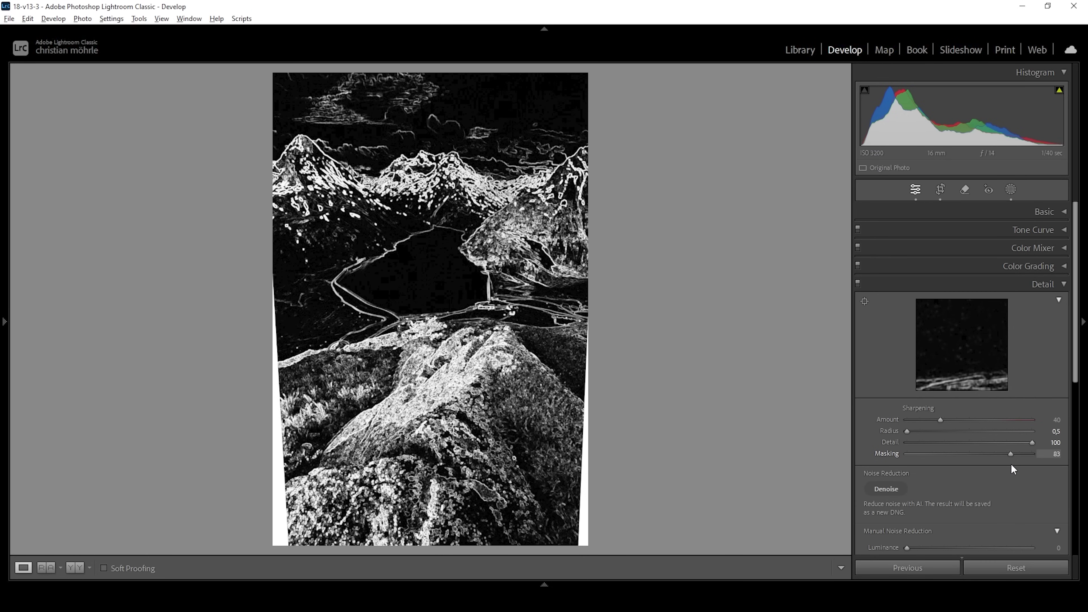
Raise sharpening Amount to 88, then Edit In Adobe Photoshop 2024 from the filmstrip thumbnail.
left_click_drag(1011, 463, 1011, 463)
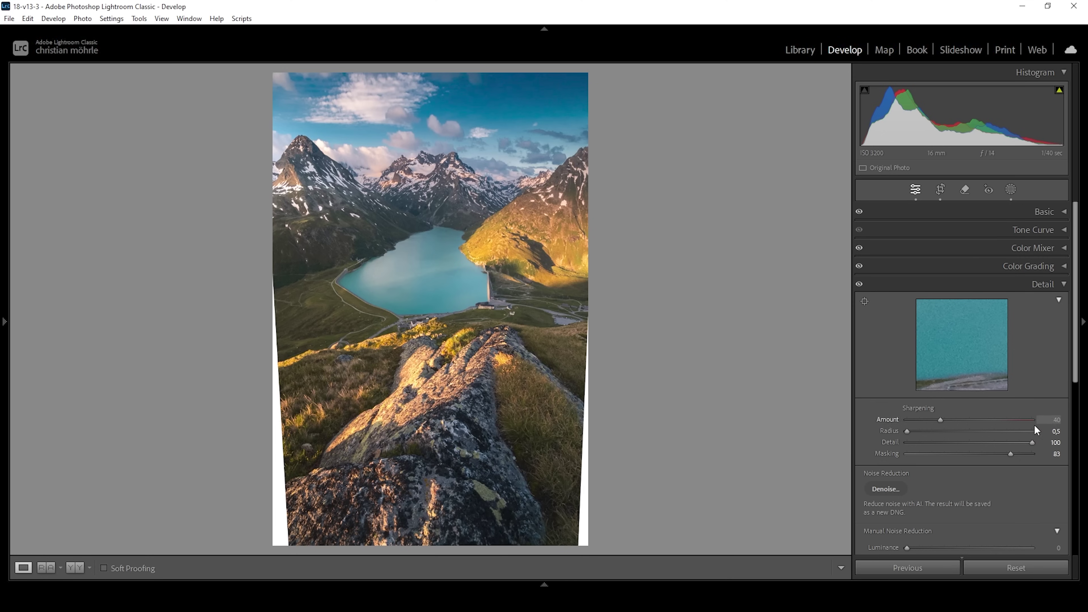
left_click_drag(939, 420, 985, 426)
left_click(555, 584)
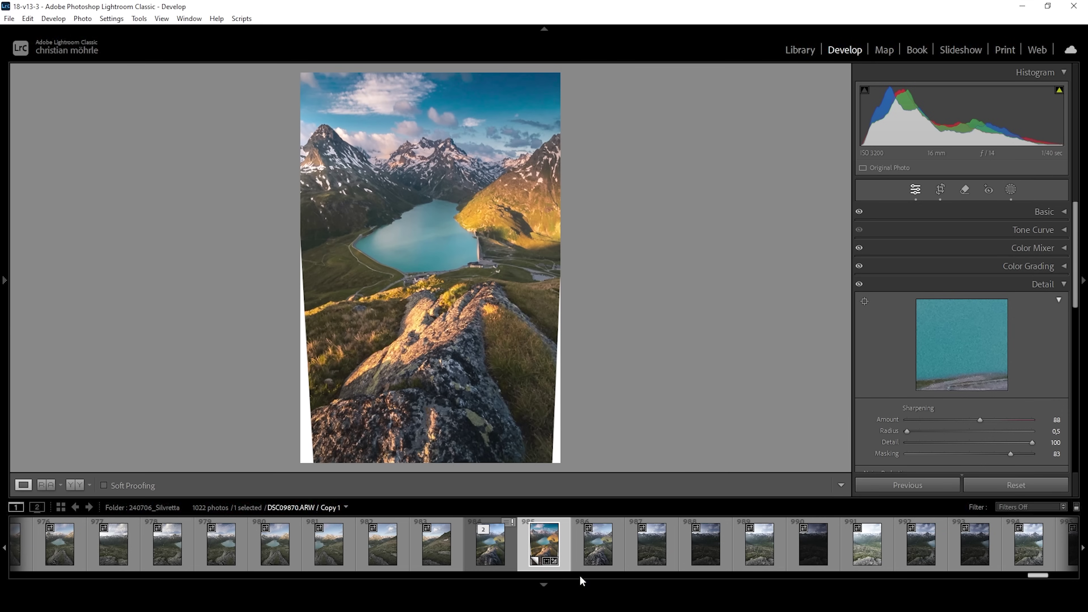
right_click(543, 550)
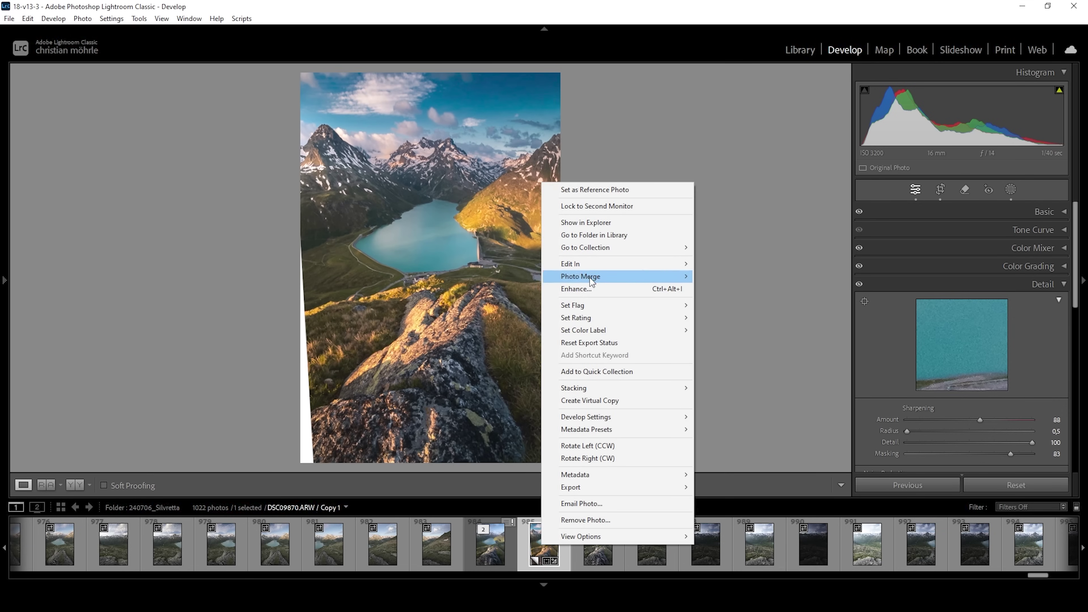
mouse_move(598, 267)
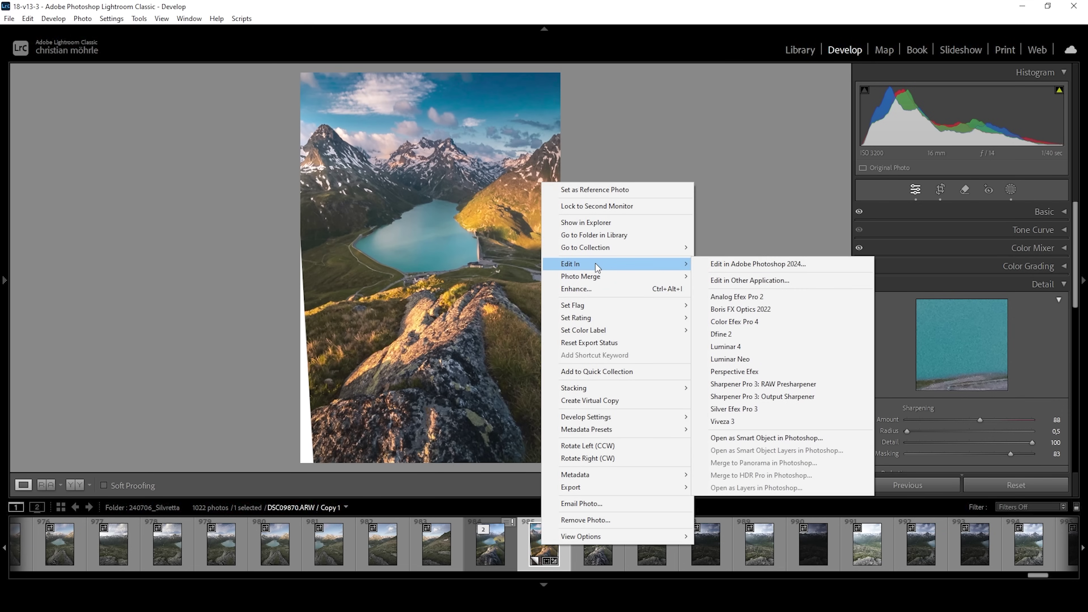
left_click(738, 262)
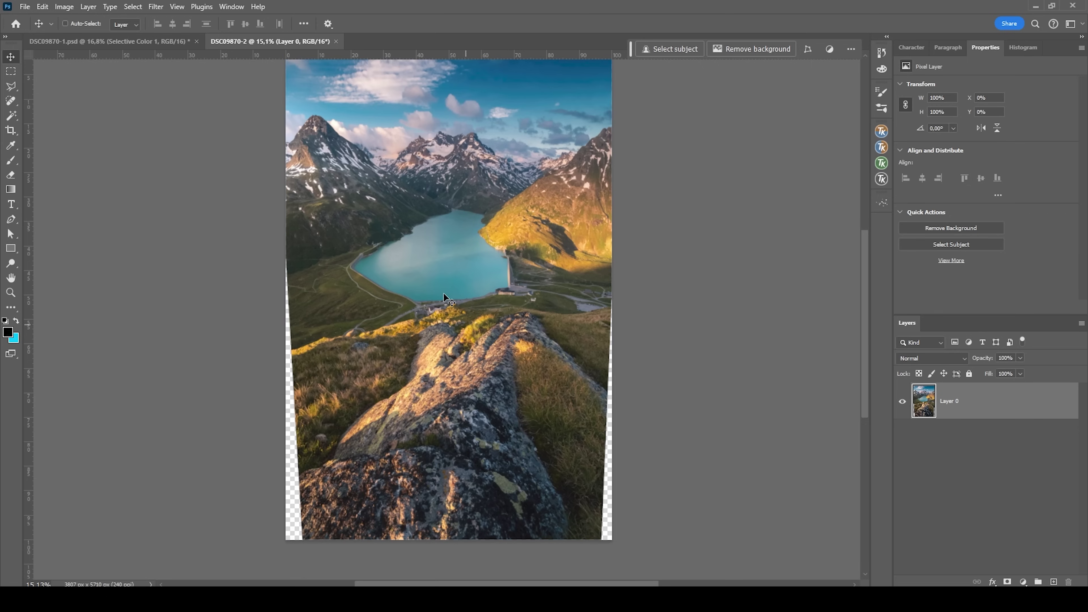
Outline the left transparent gap with the Polygonal Lasso and add the right gap.
key("l")
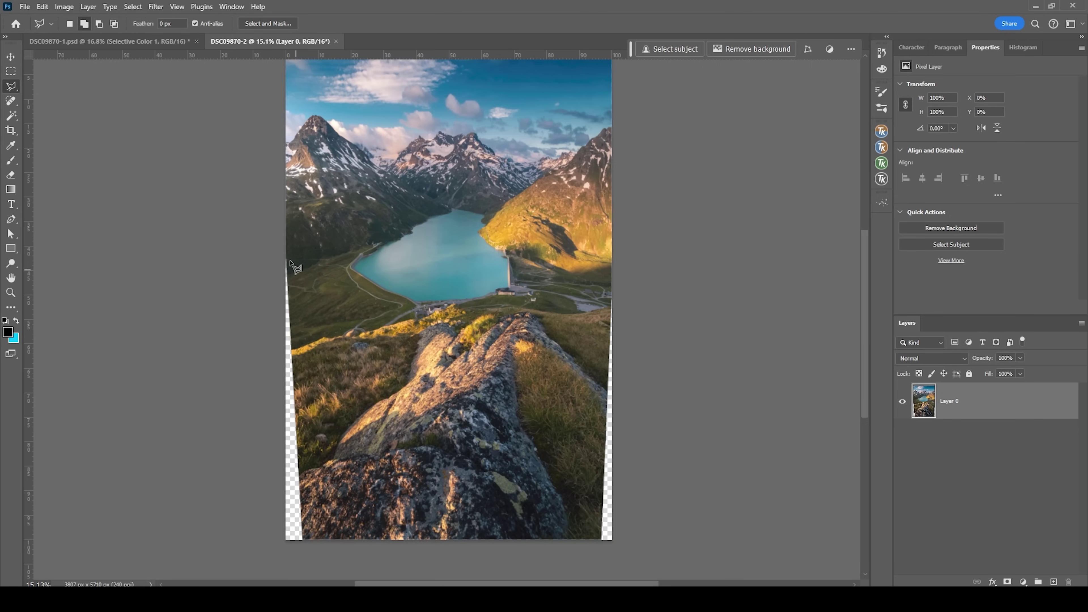
left_click(287, 253)
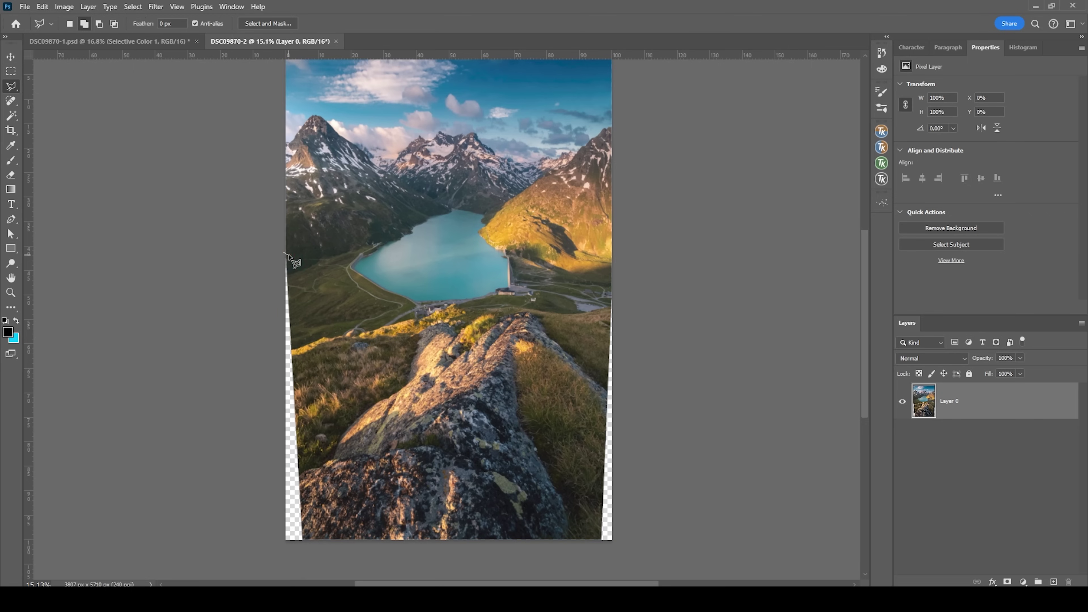
left_click(304, 541)
left_click(272, 543)
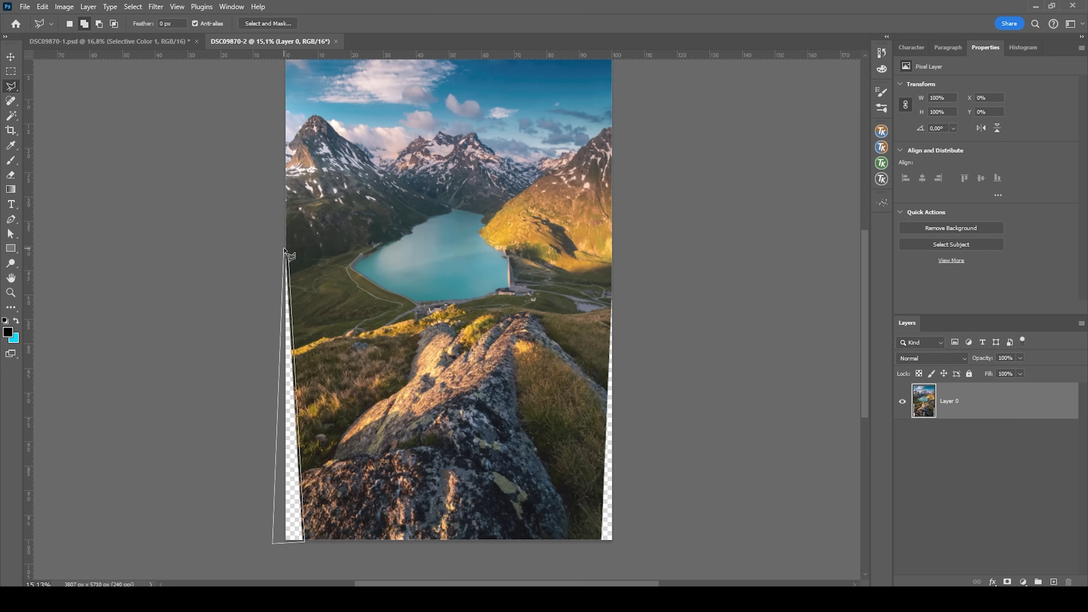
left_click(284, 249)
left_click(595, 540)
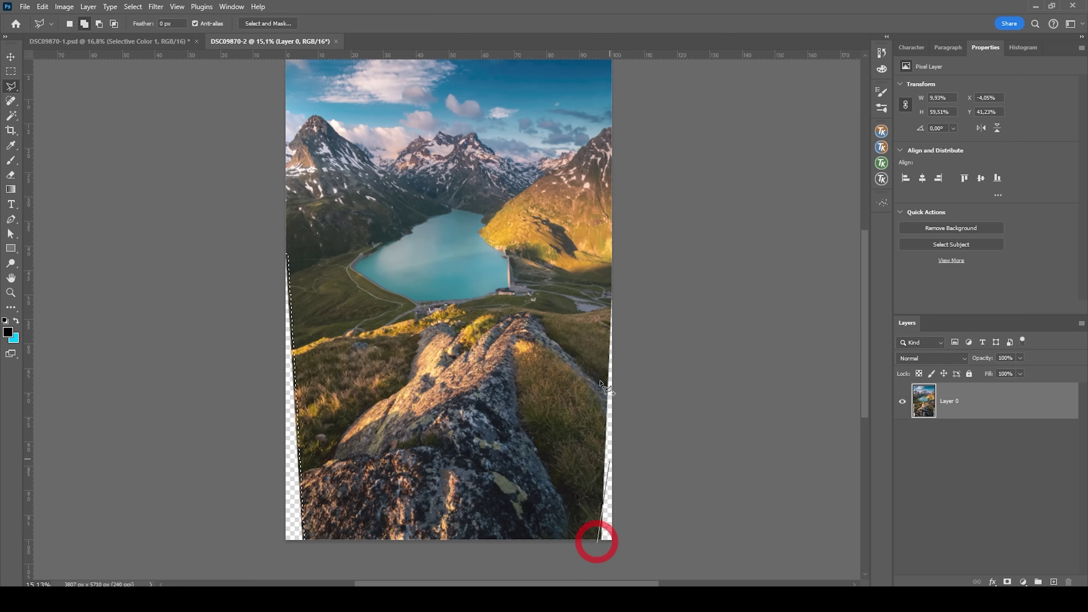
double_click(613, 281)
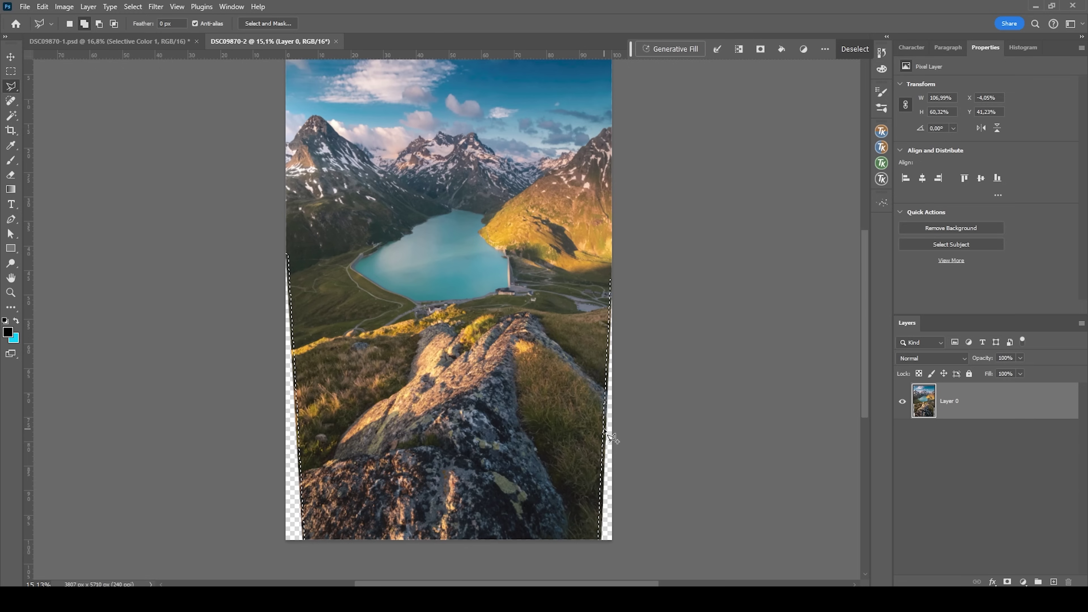
Content-Aware Fill the selected side gaps, then deselect.
key("shift+BackSpace")
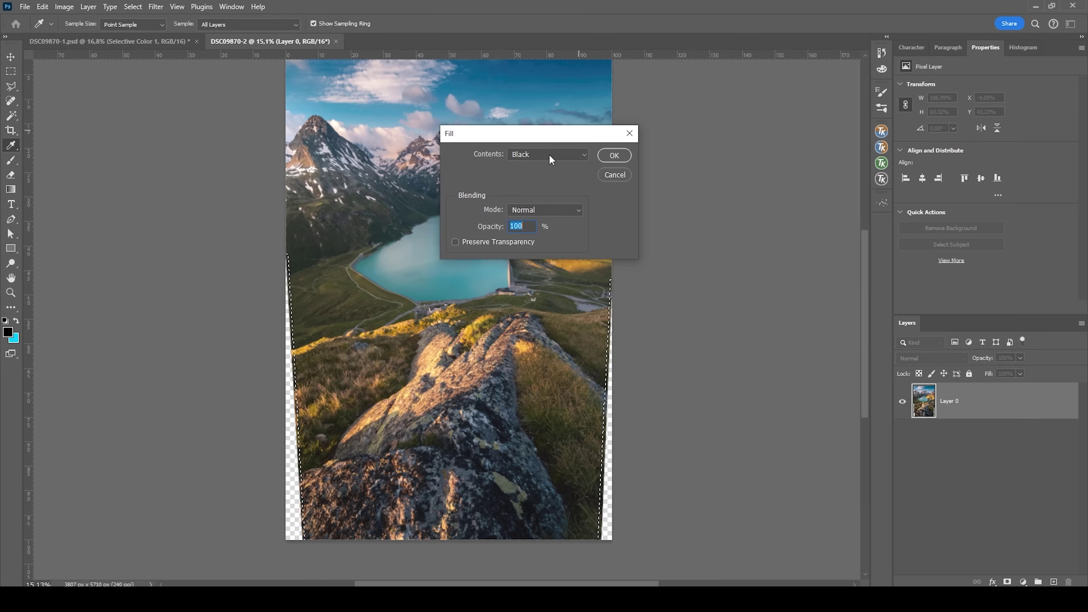
left_click(550, 155)
left_click(550, 203)
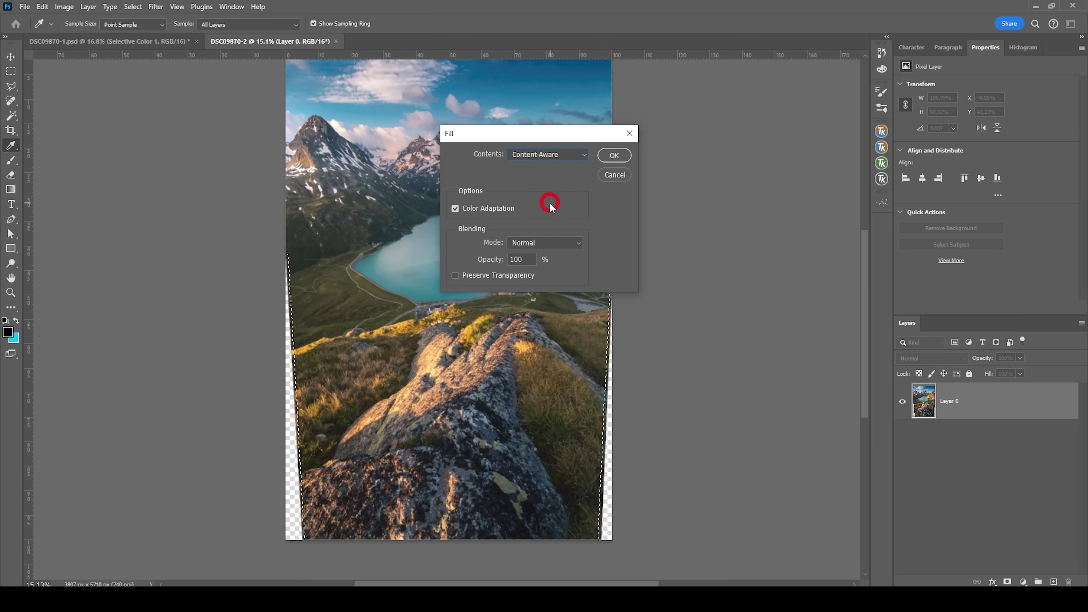
left_click(614, 155)
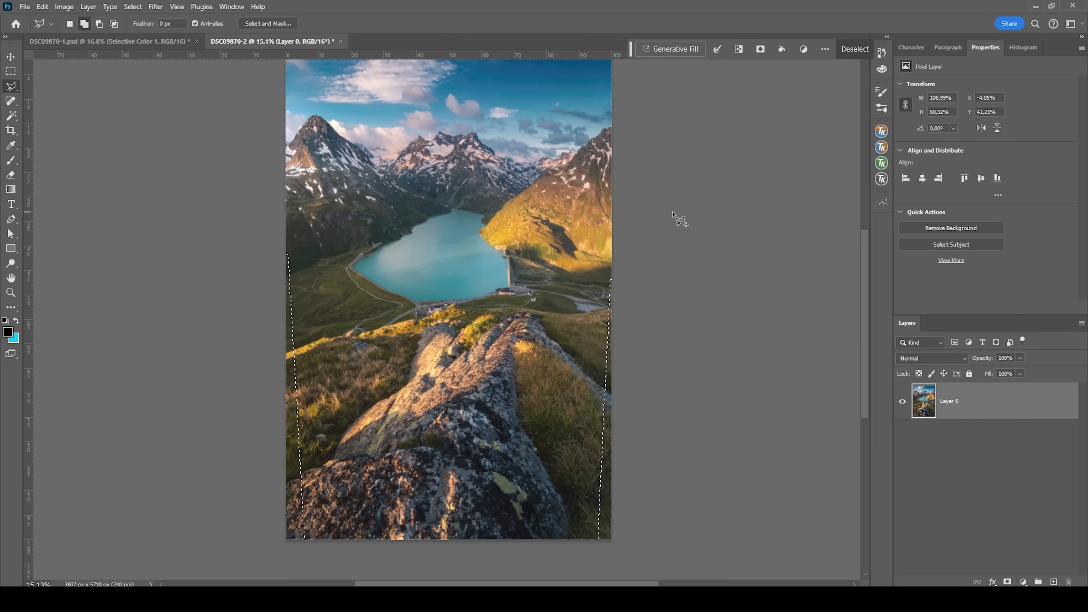
key("ctrl+d")
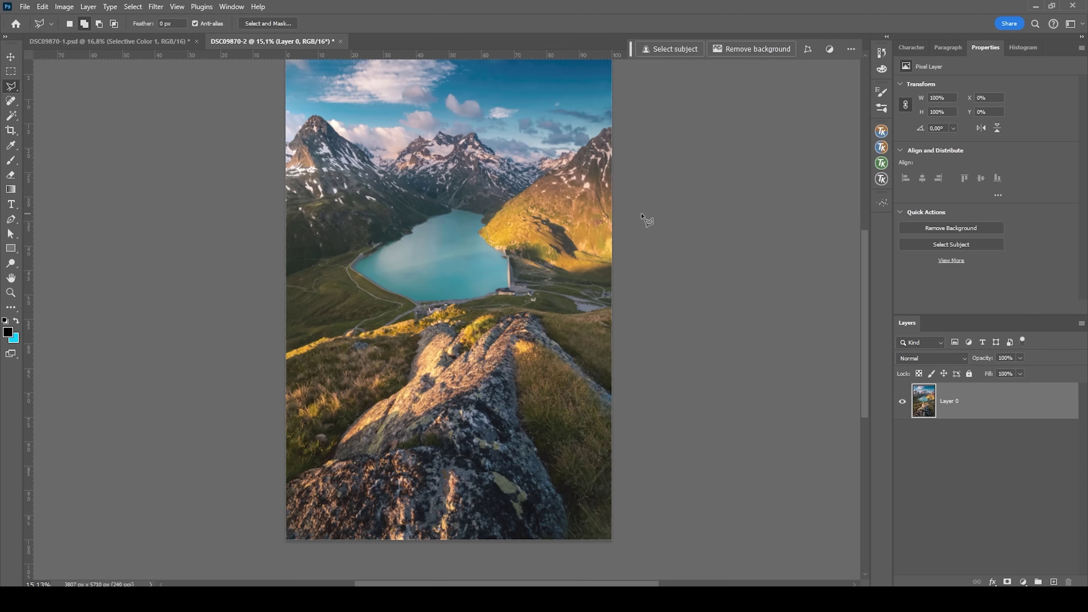
Bring up the Filter menu's Nik Collection submenu.
scroll(642, 215, "up", 1)
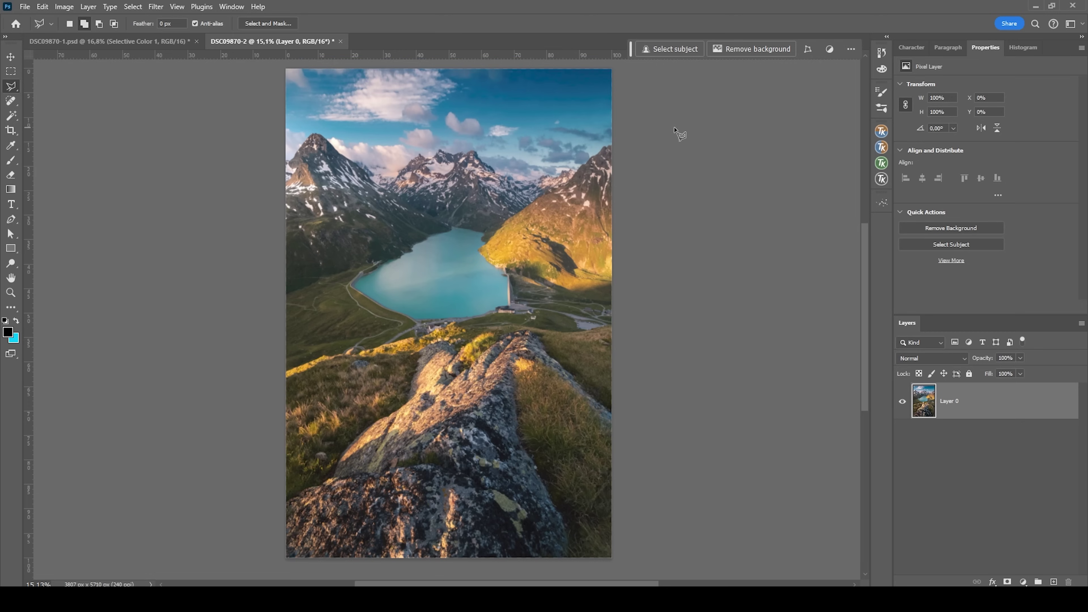
scroll(680, 134, "up", 1)
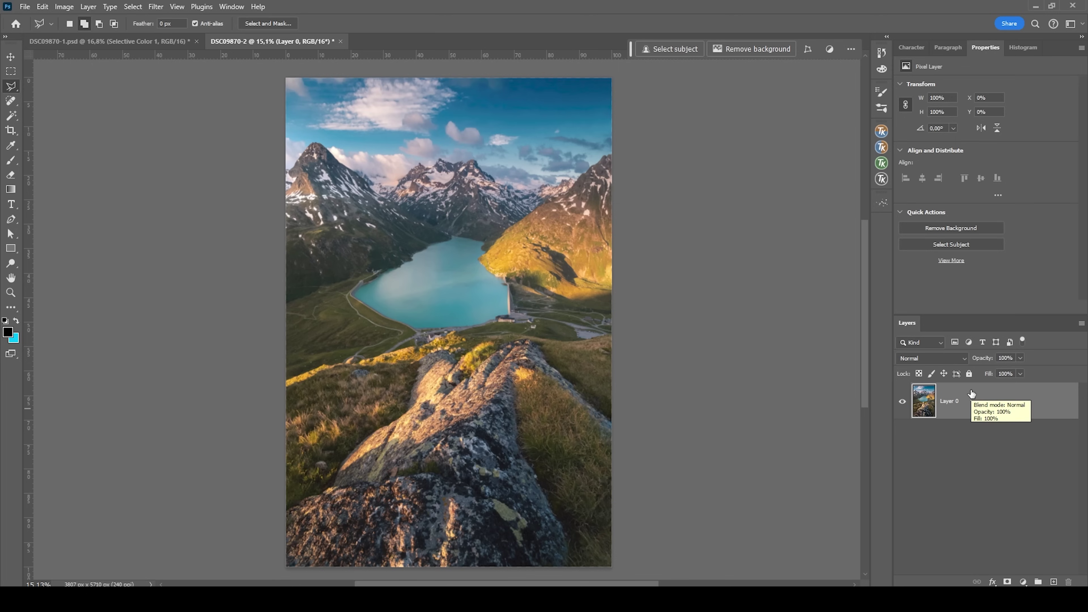
left_click(156, 6)
mouse_move(230, 301)
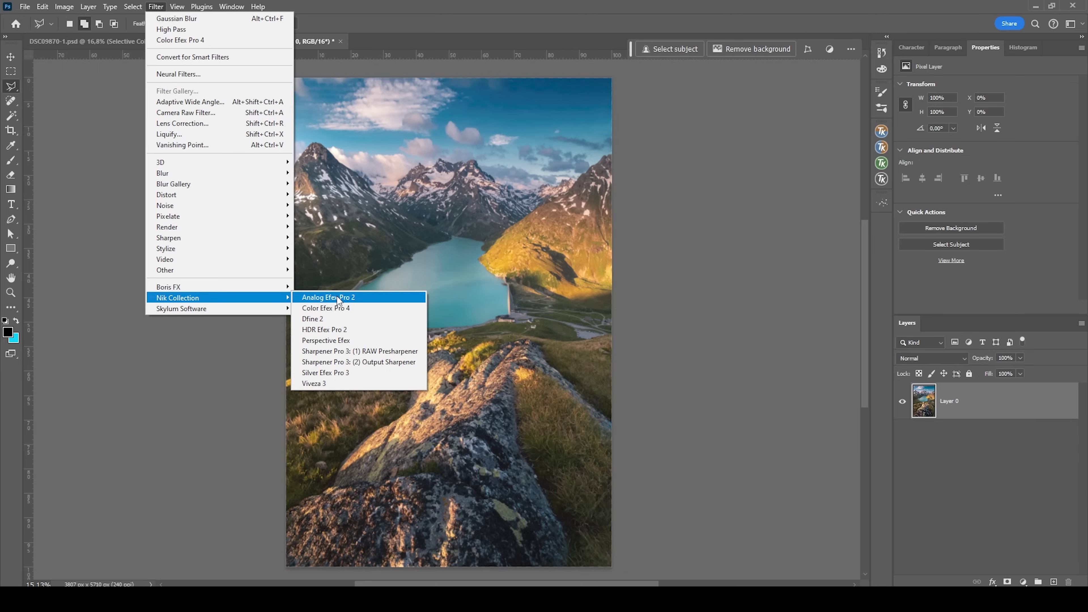
Launch Color Efex Pro 4 and apply Polarisation at 78% strength.
left_click(343, 312)
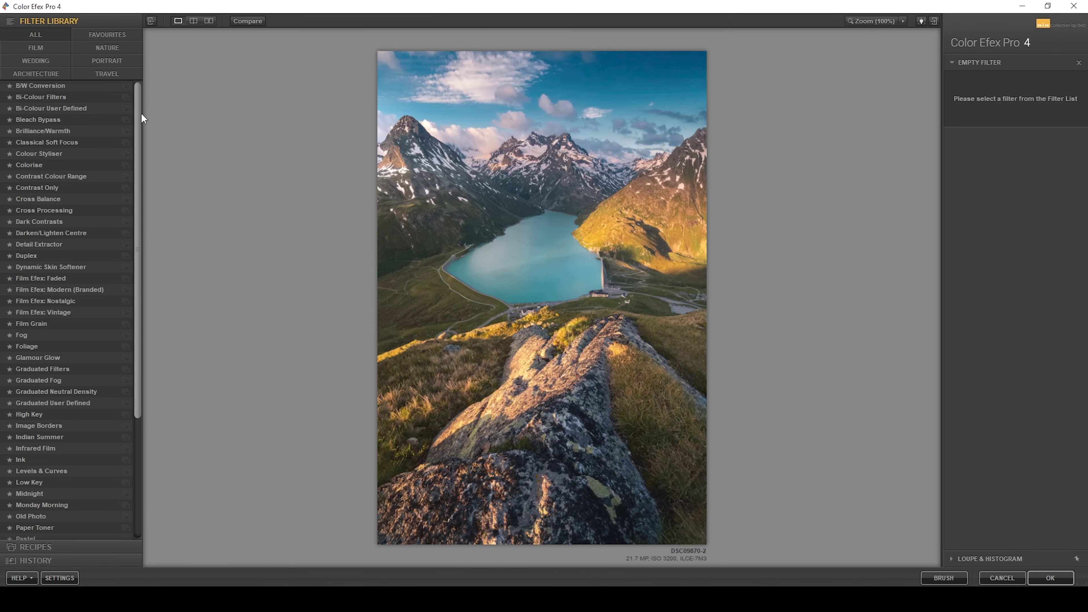
left_click_drag(139, 113, 126, 304)
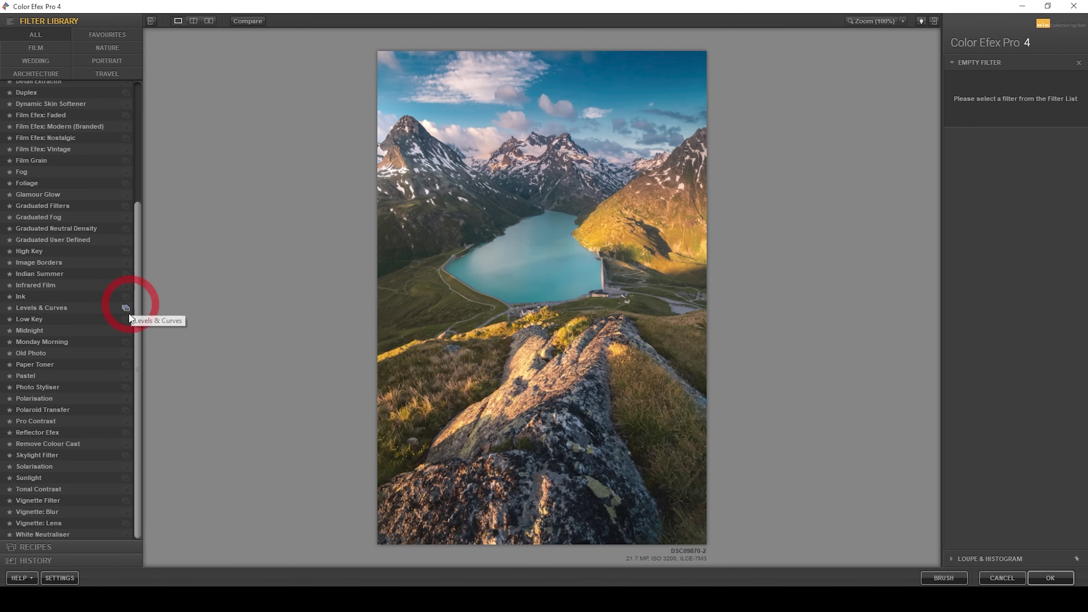
left_click(43, 398)
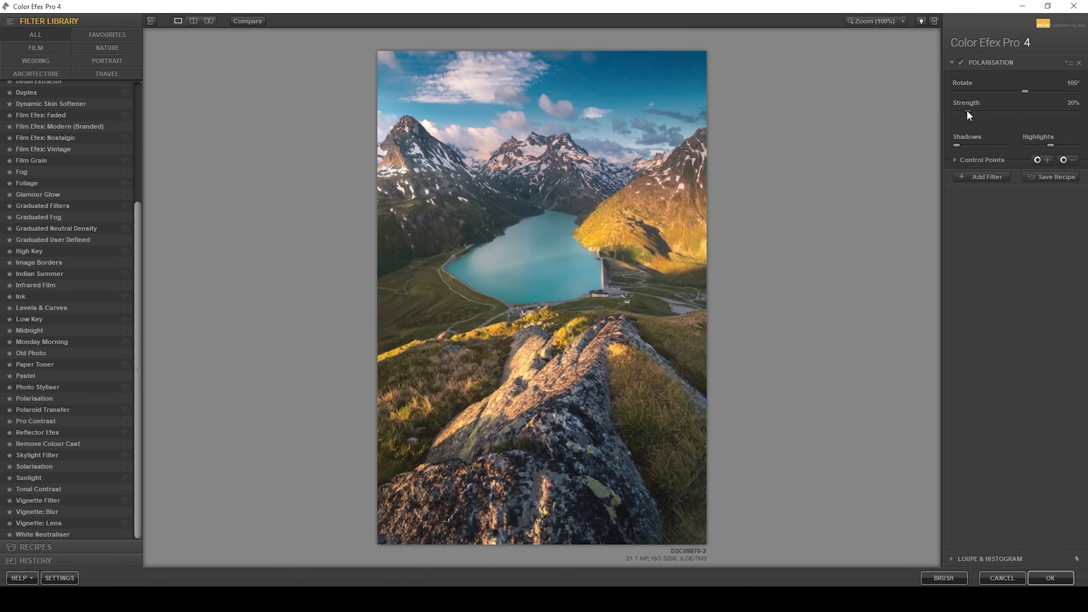
left_click_drag(968, 111, 1002, 109)
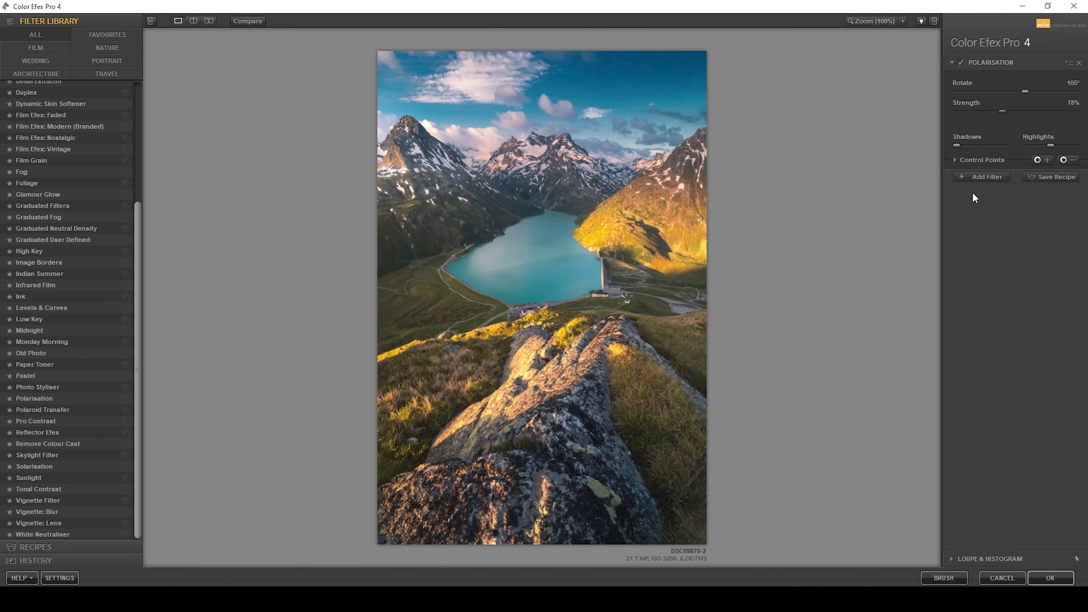
Add Pro Contrast with Correct Contrast 8% and Dynamic Contrast 7%, plus an empty third filter slot.
left_click(985, 177)
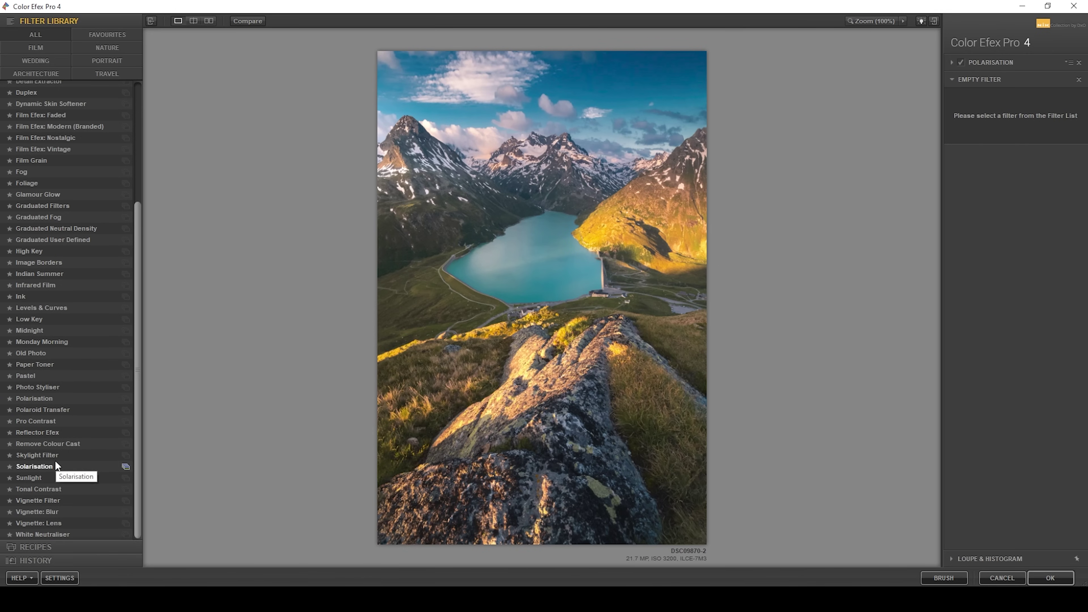
left_click(59, 421)
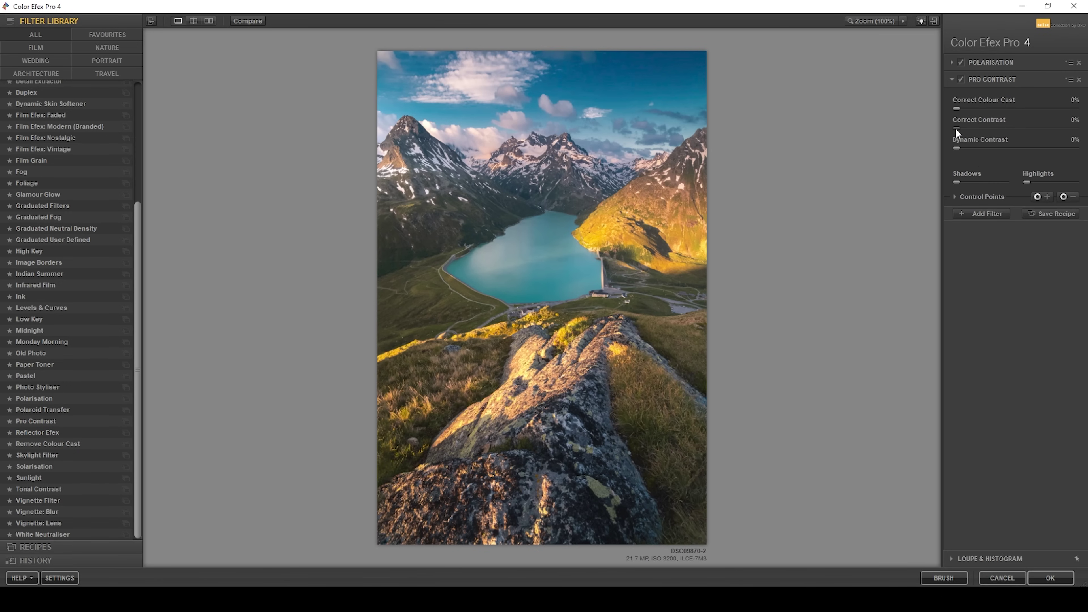
left_click_drag(956, 129, 965, 129)
left_click(979, 215)
Try and remove a Brilliance/Warmth filter, then apply Polarisation and Pro Contrast as a Photoshop layer.
left_click_drag(137, 206, 167, 87)
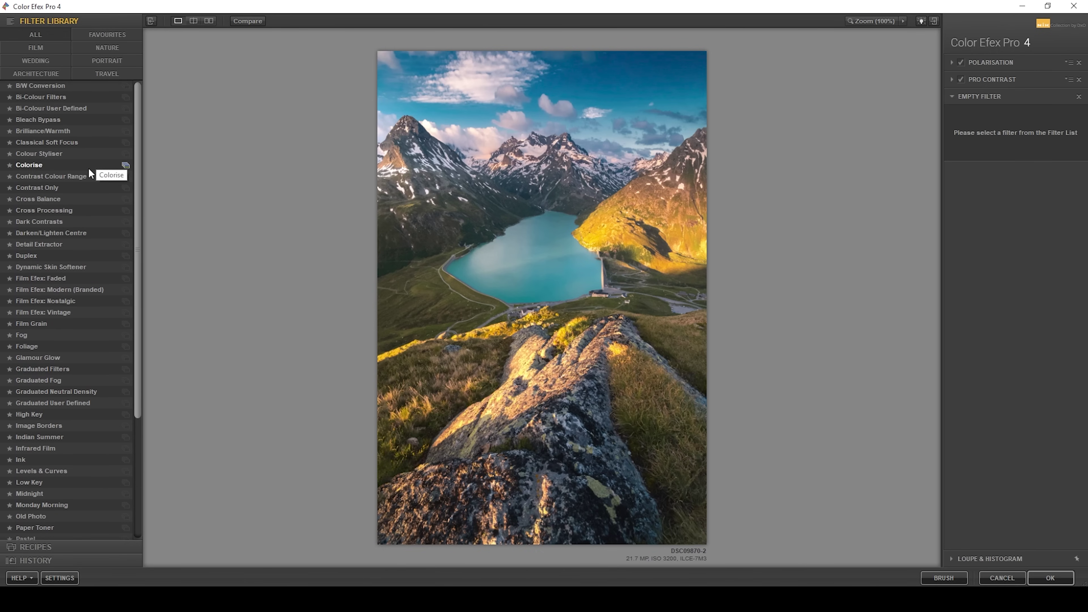
left_click(70, 131)
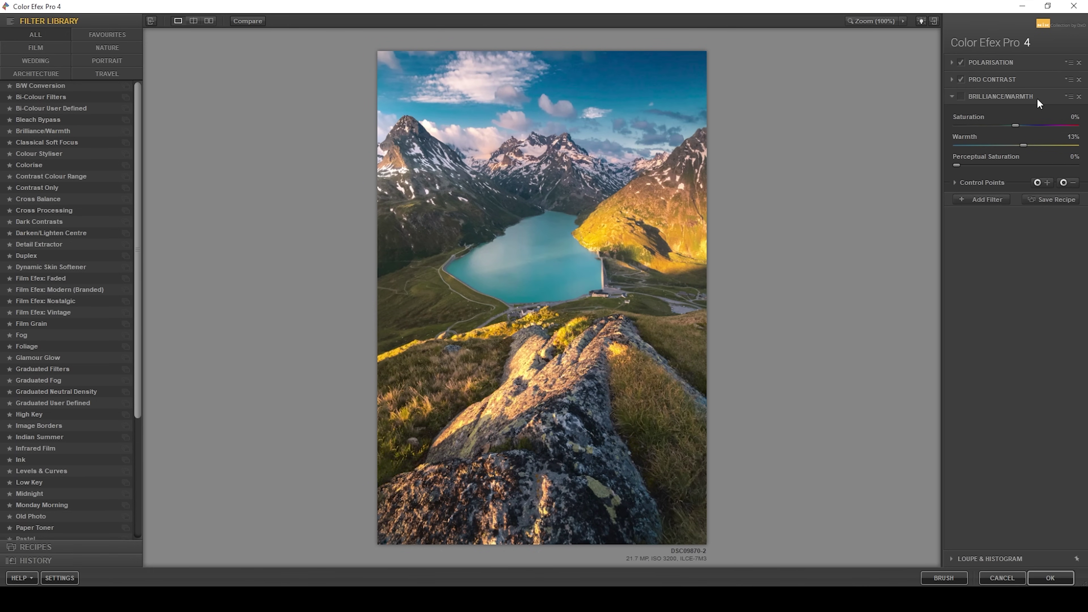
left_click(1079, 97)
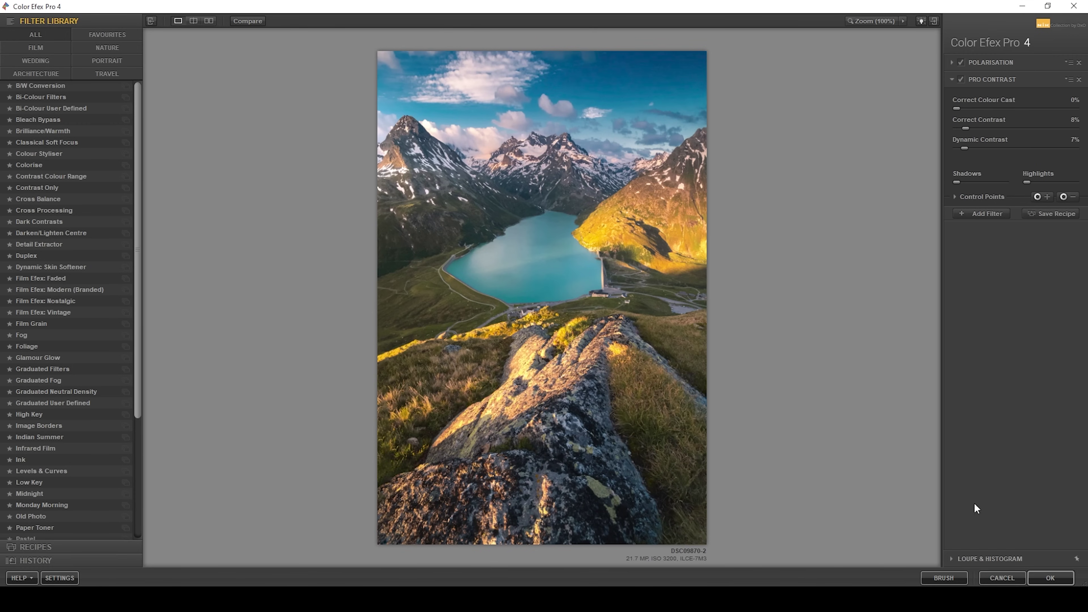
left_click(1051, 578)
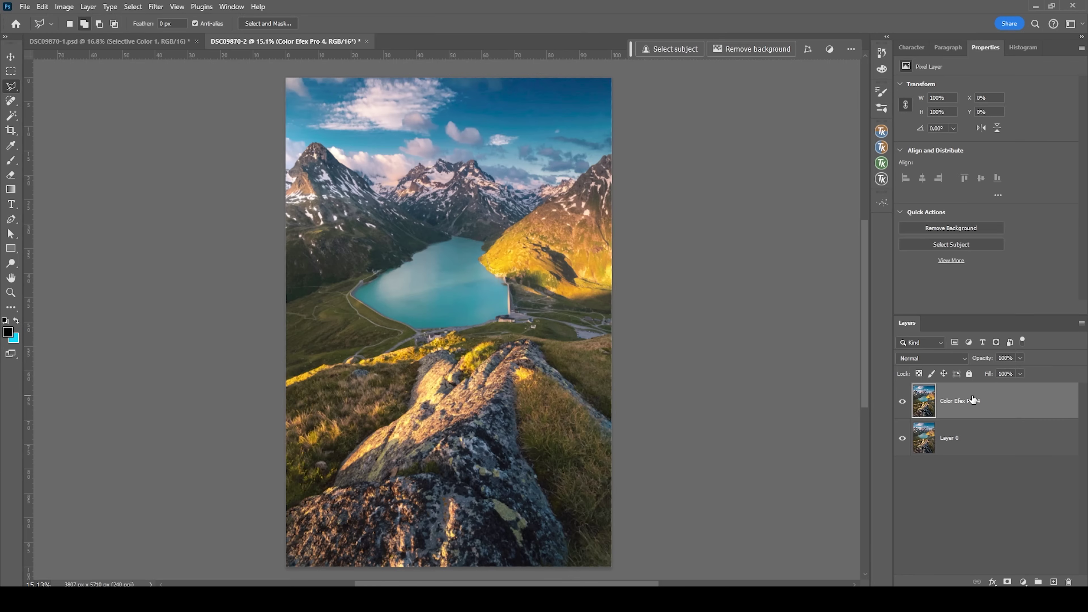